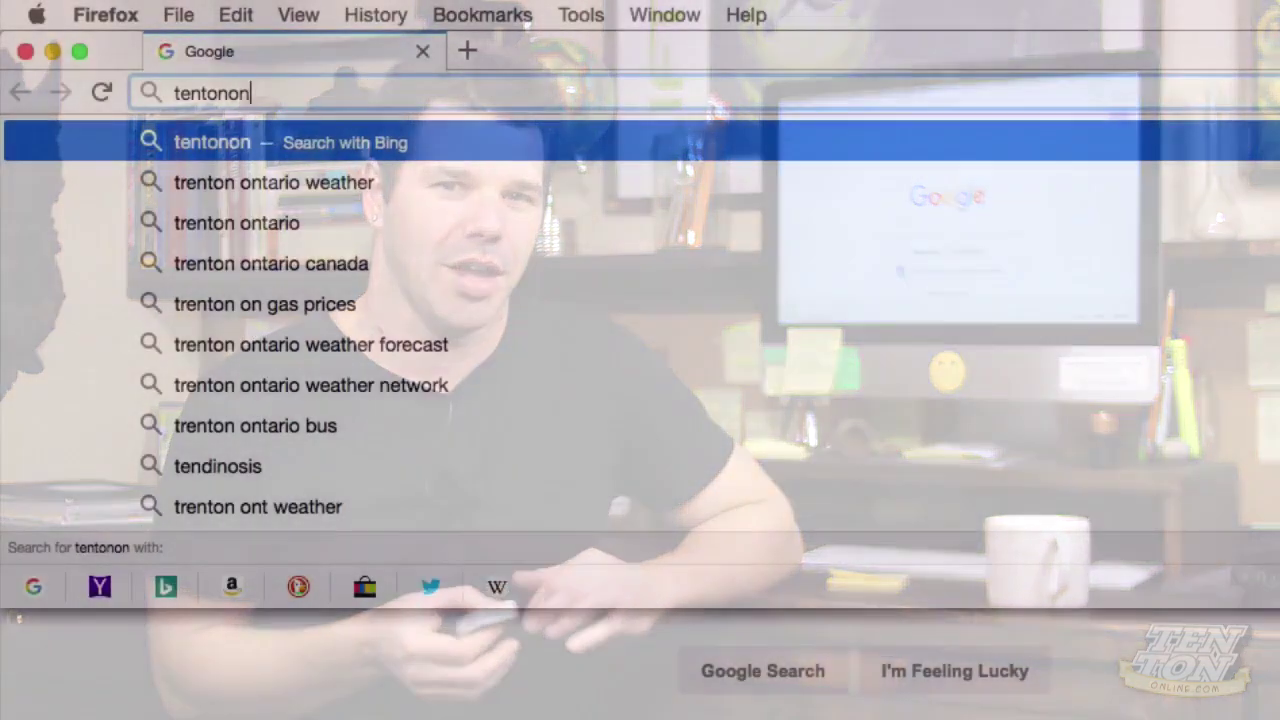
Step: Load tentononline.com/free and scroll down the free web design course page
text(ine.com/free)
key(Return)
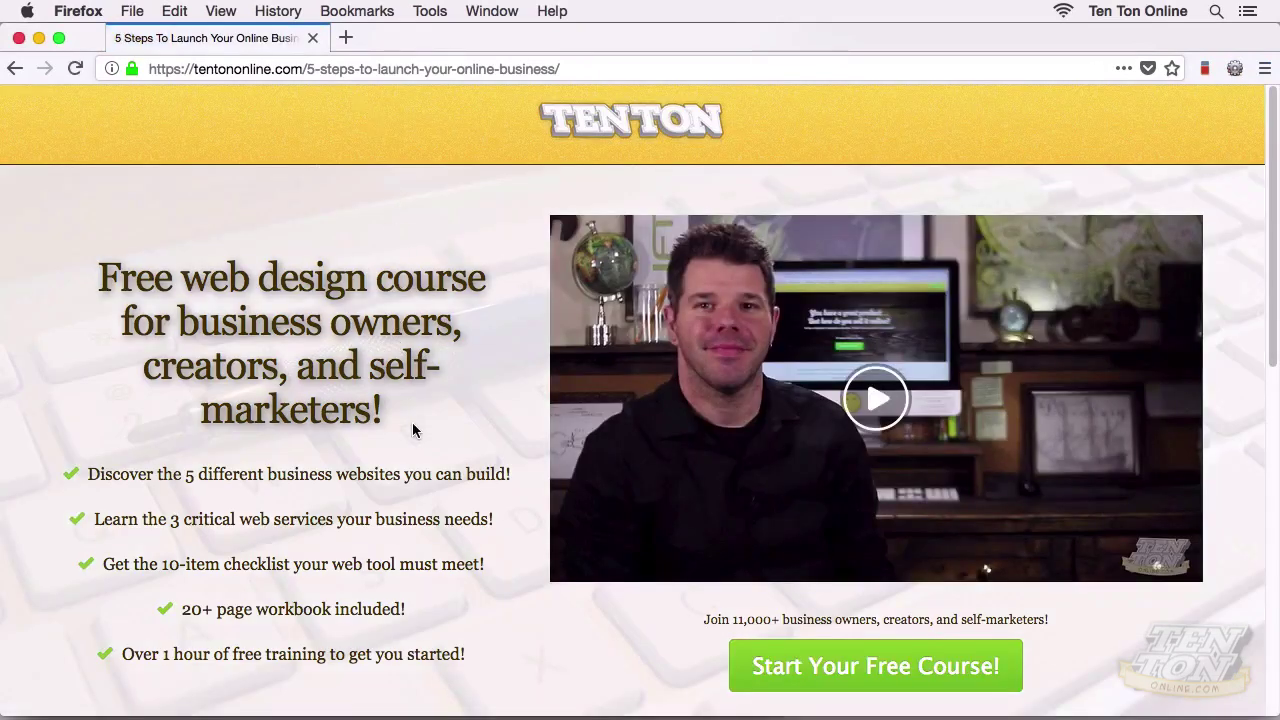
scroll(423, 465, down, 2)
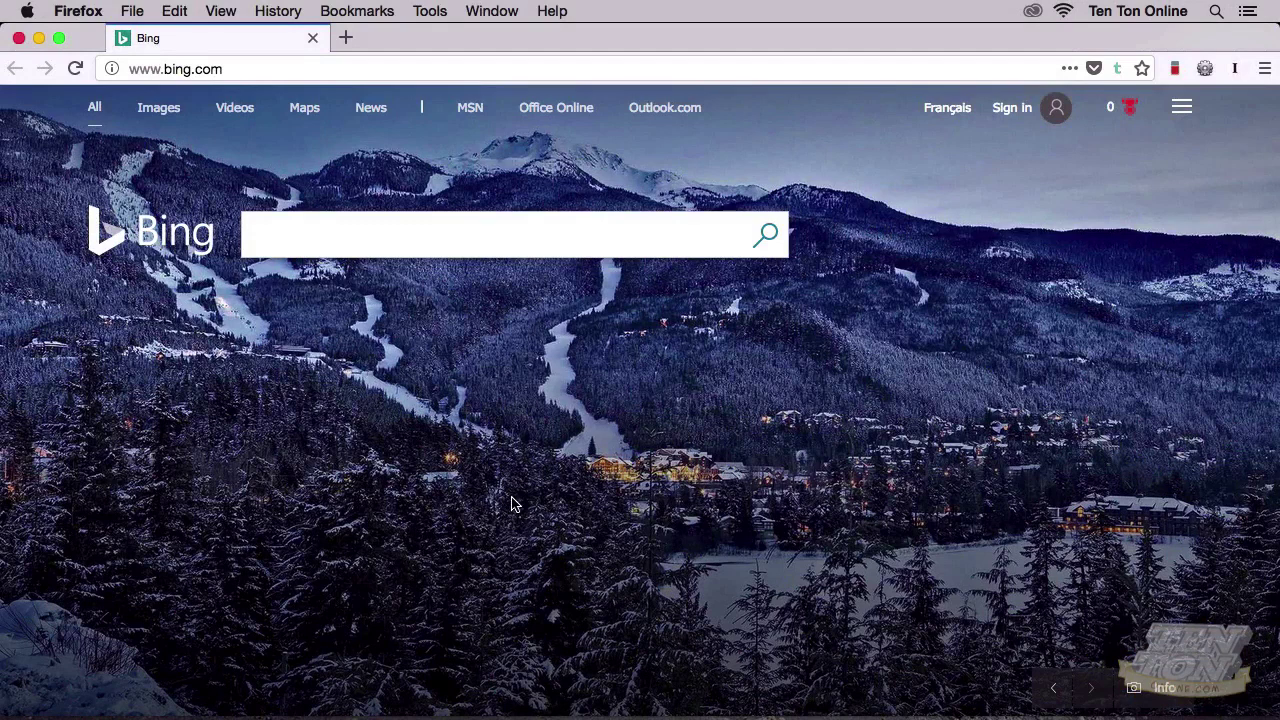
Step: Go to tentononline.com/go/wpengine to reach the WP Engine home page
click(297, 70)
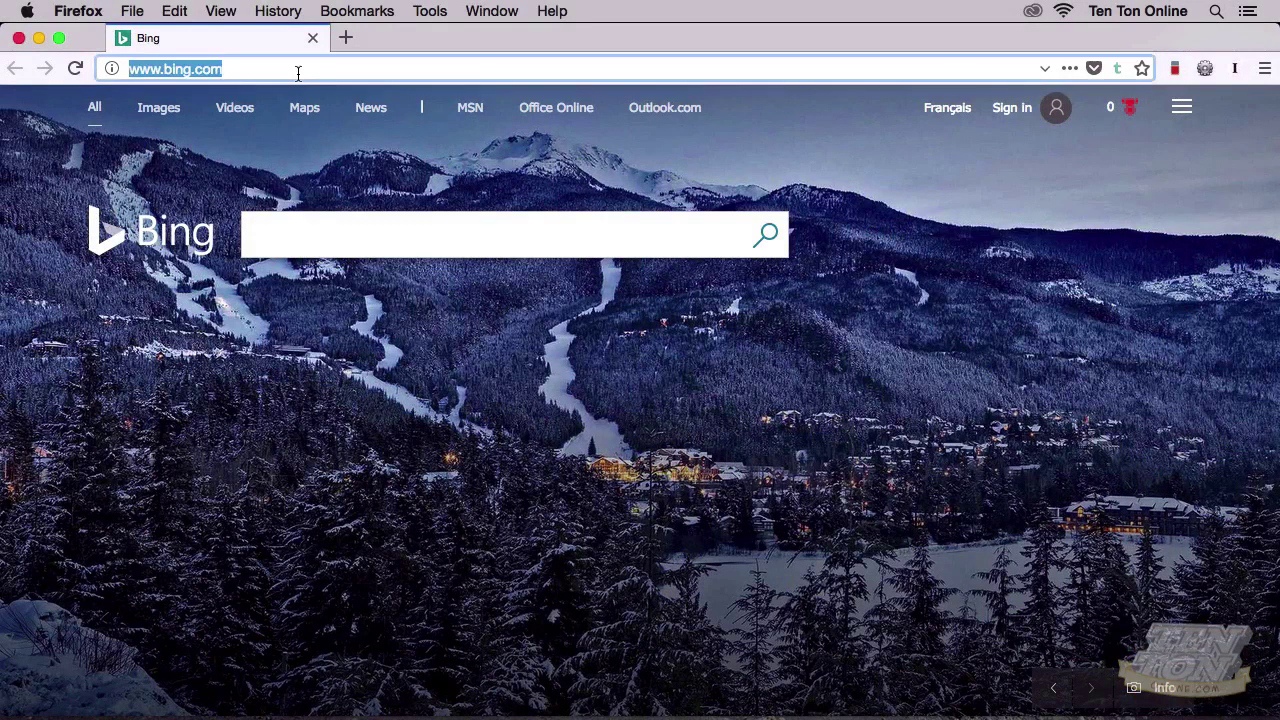
text(tentononline)
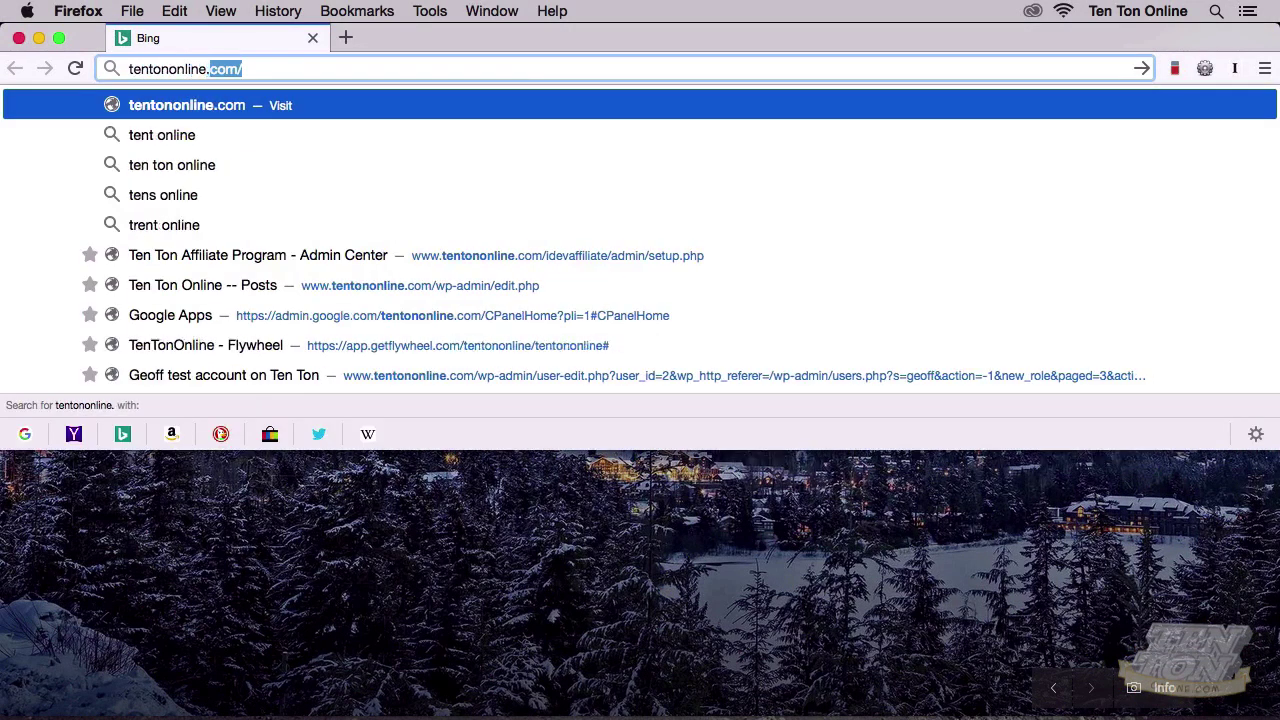
text(.com/go/wpengine)
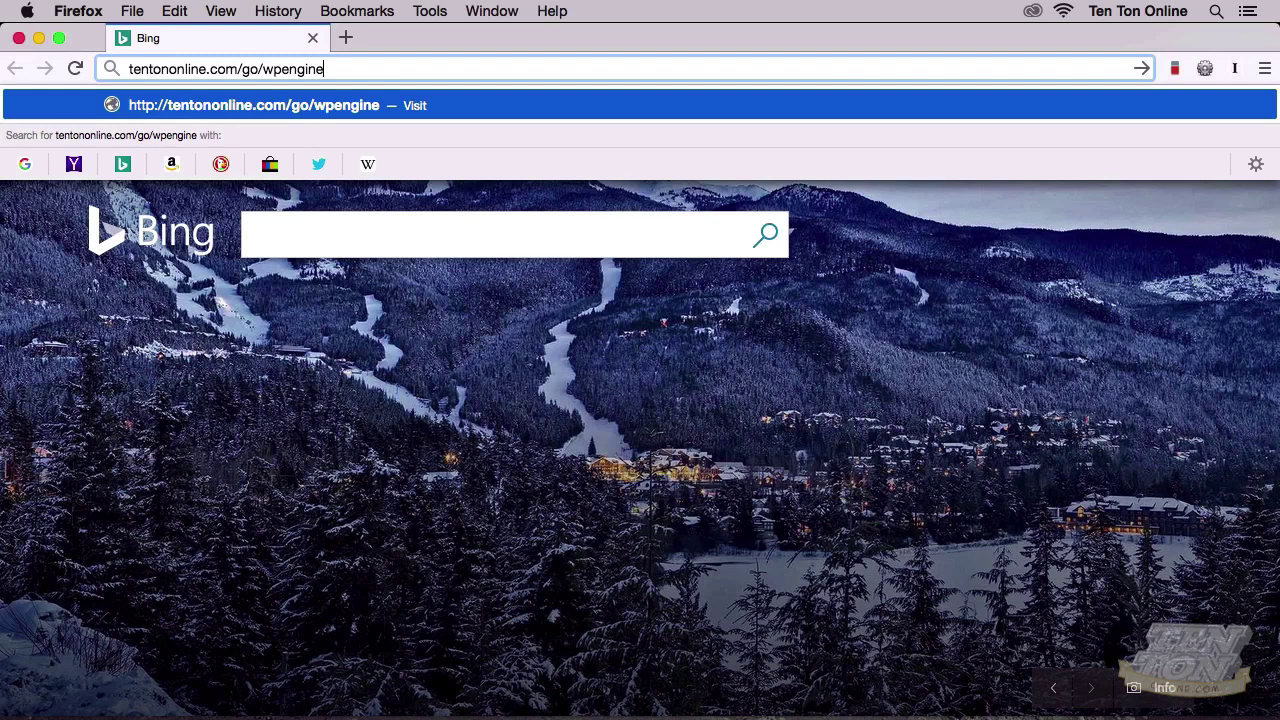
key(Return)
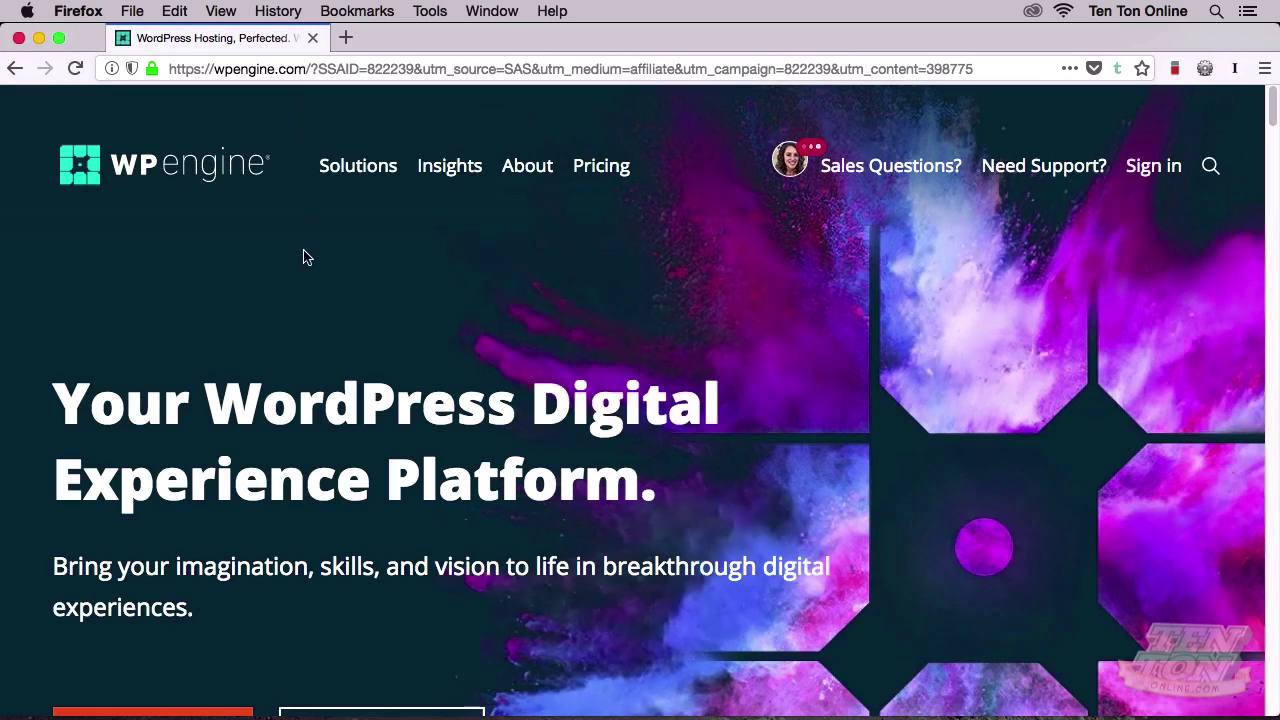
Step: Follow Get Started to wpengine.com/plans and scroll to the Personal, Professional, Business and Custom cards
scroll(305, 258, down, 3)
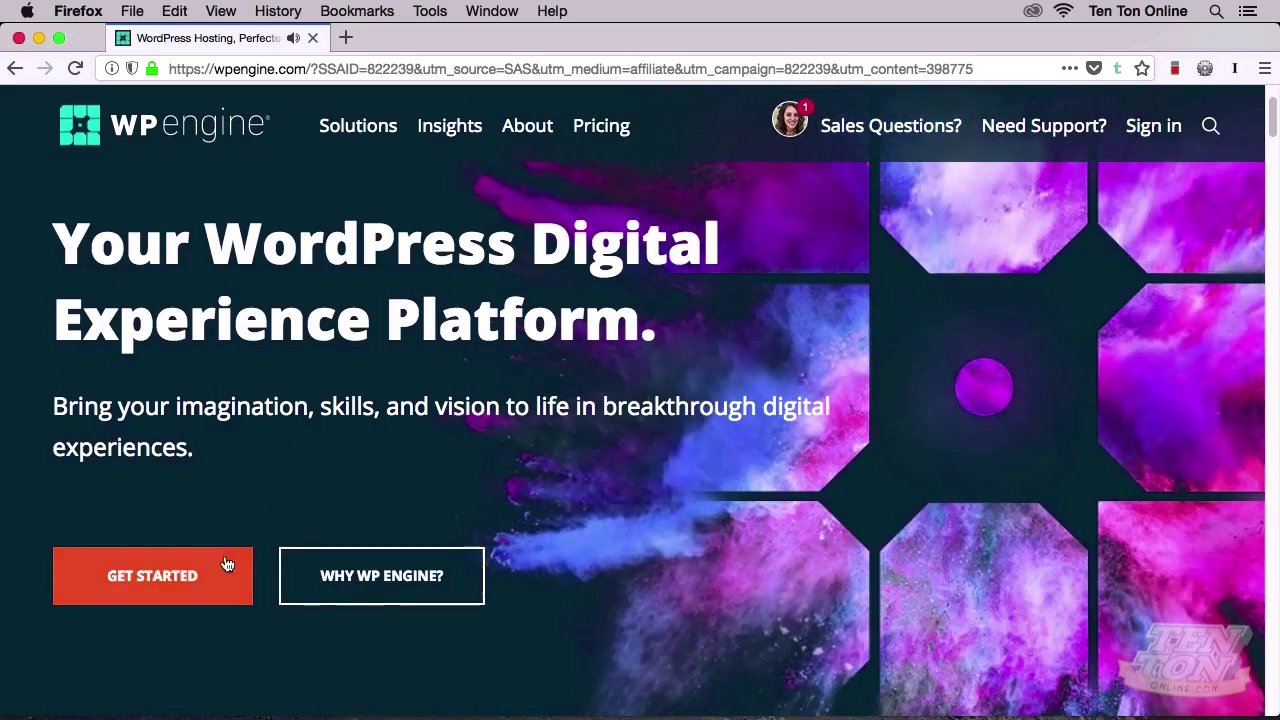
click(225, 570)
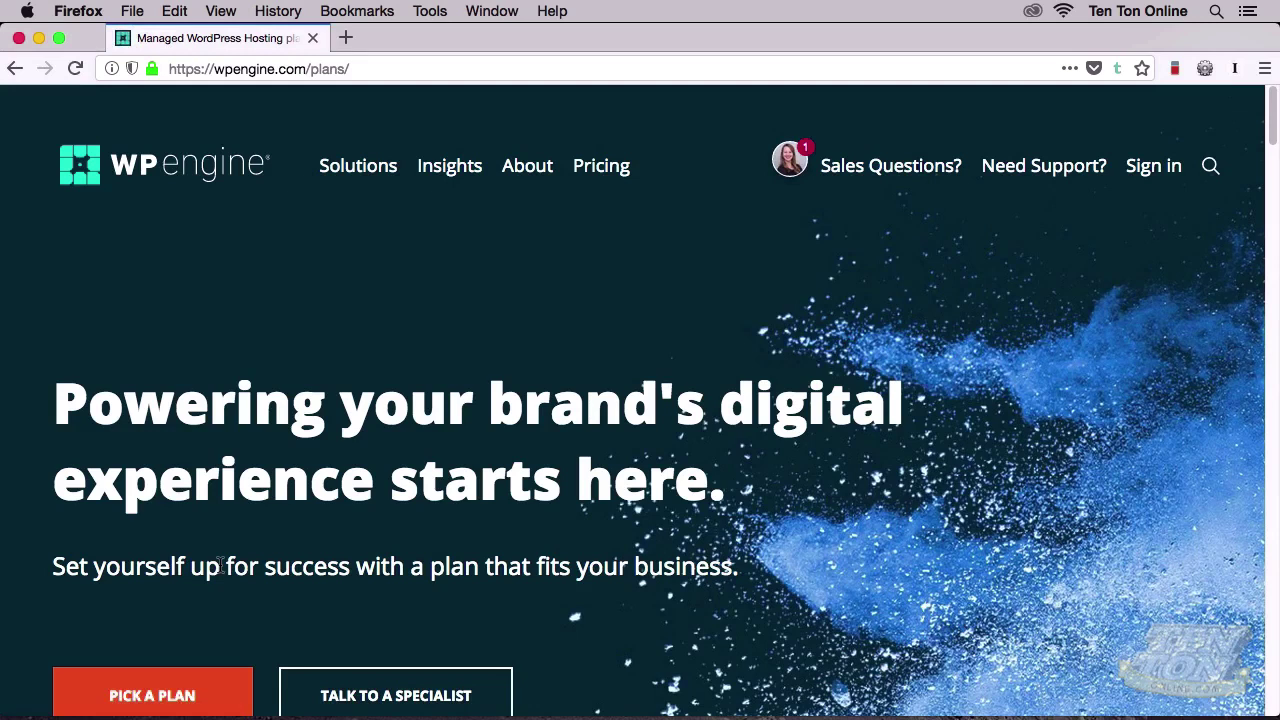
scroll(220, 565, down, 3)
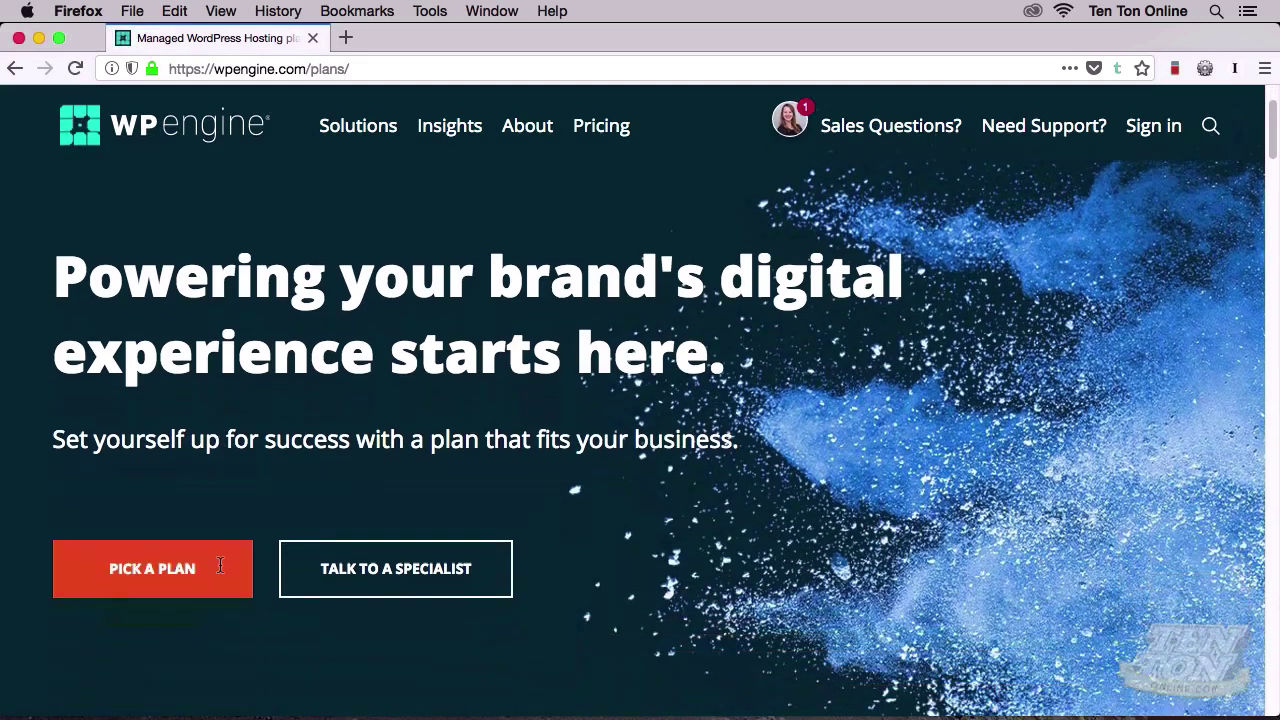
scroll(220, 565, down, 10)
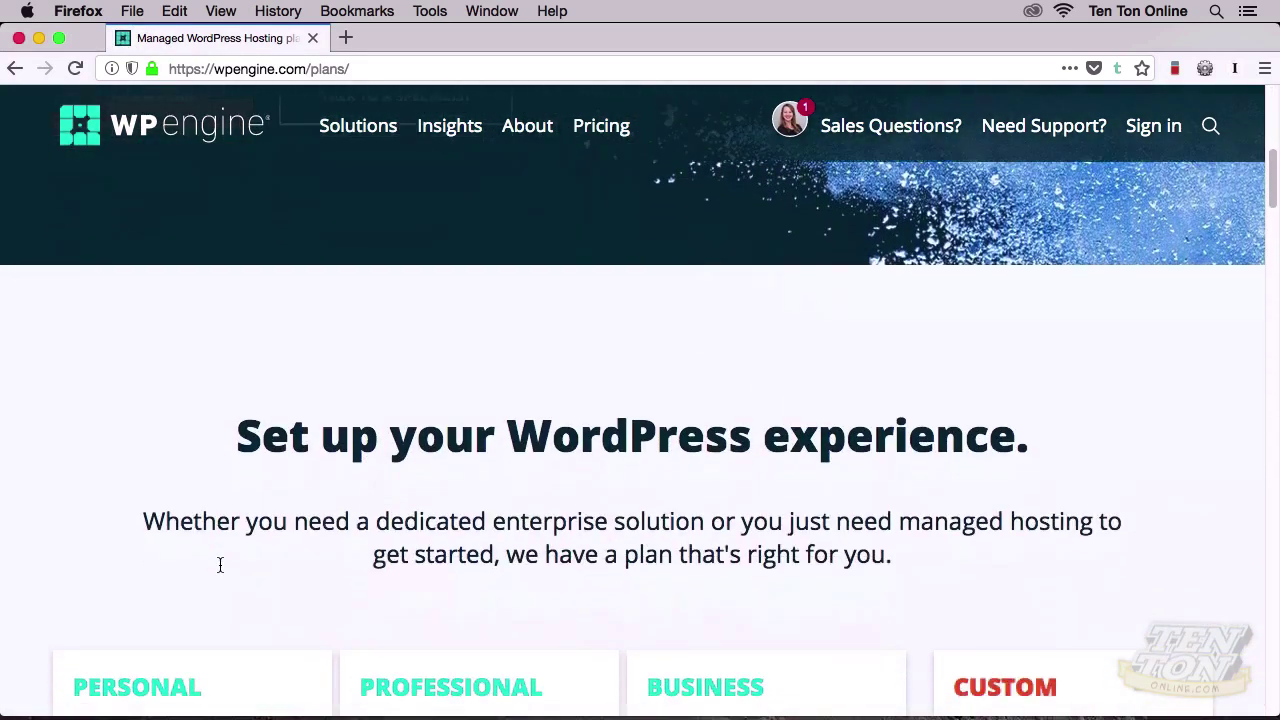
scroll(220, 565, down, 5)
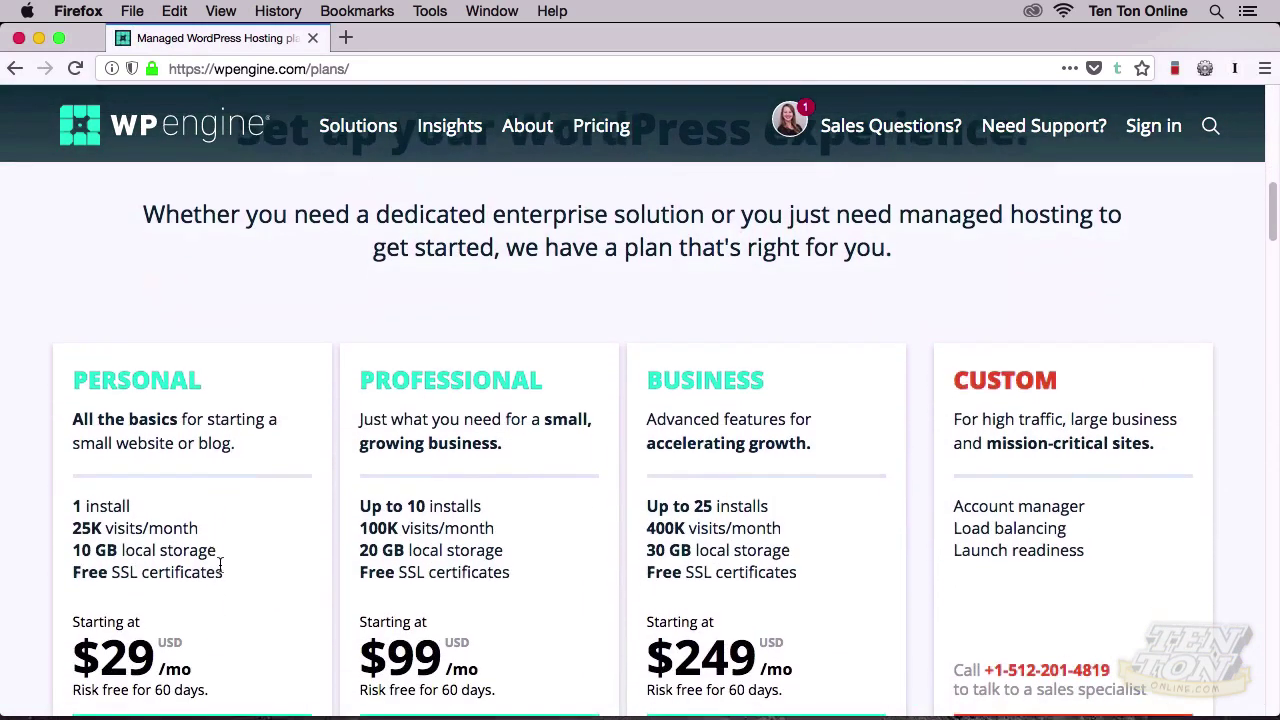
scroll(220, 565, down, 1)
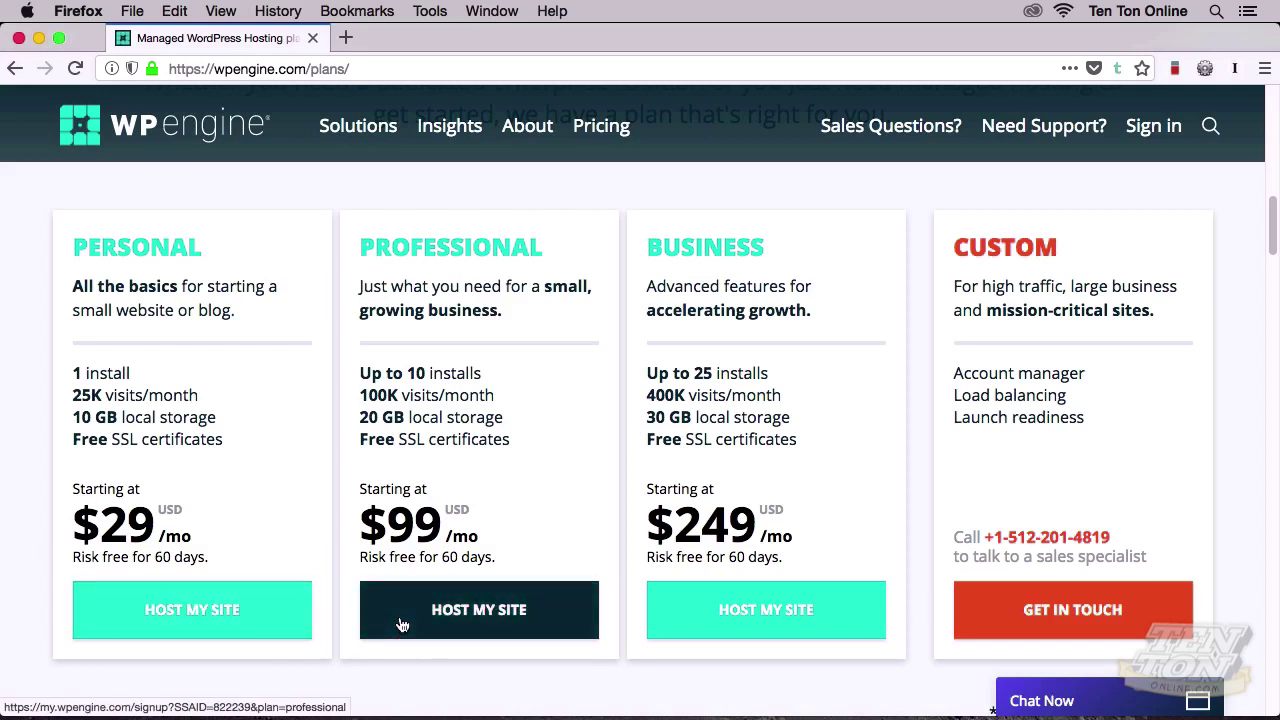
Step: Start the Personal plan signup with Host My Site and scroll down the order form
click(290, 617)
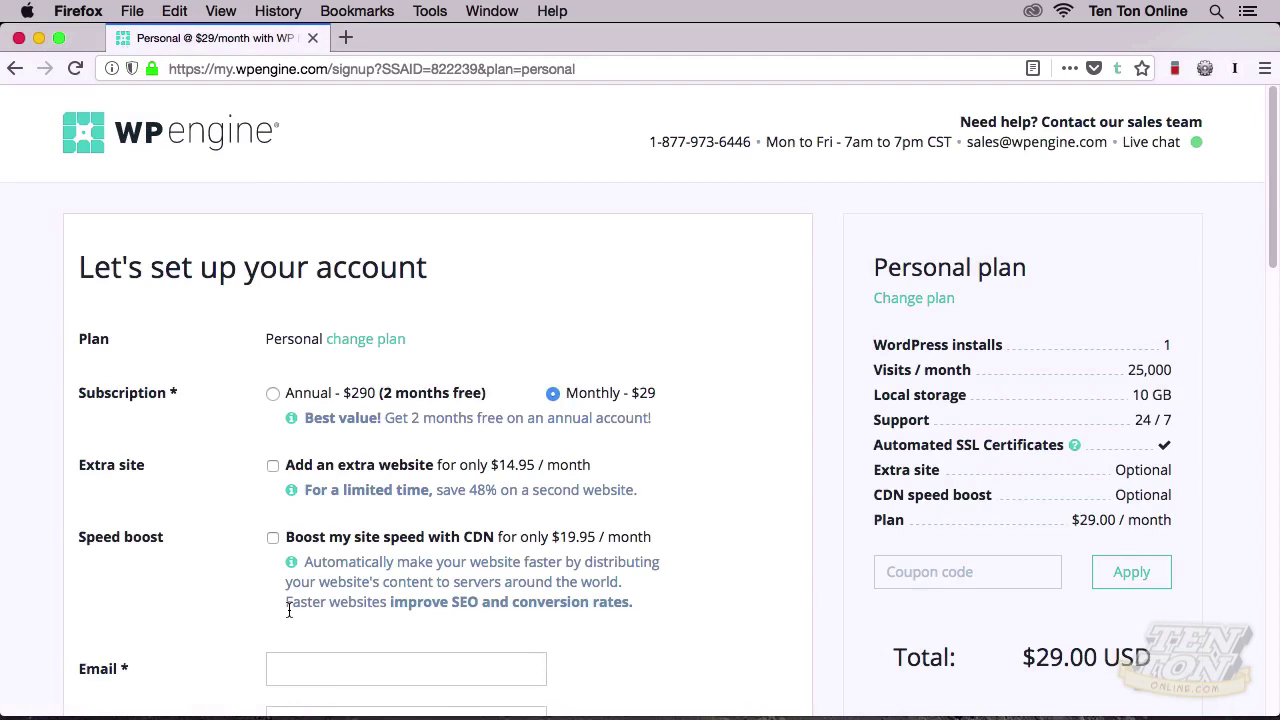
scroll(289, 610, down, 4)
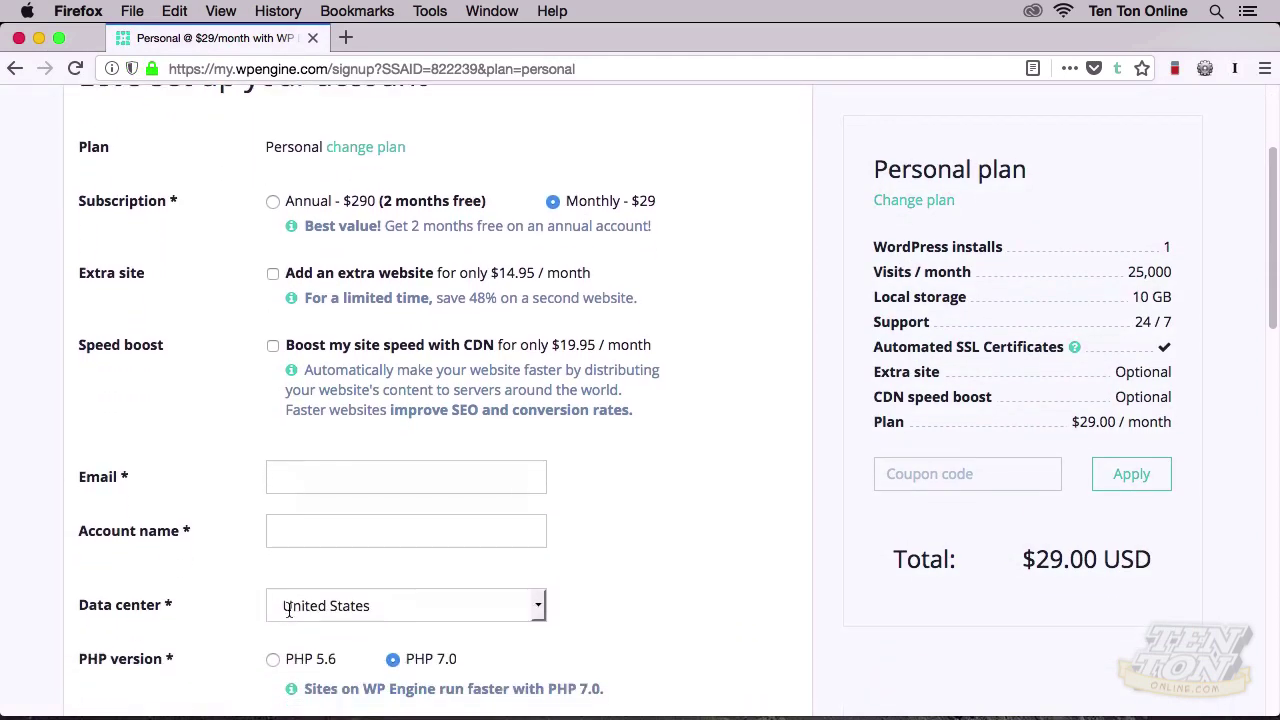
scroll(288, 610, down, 1)
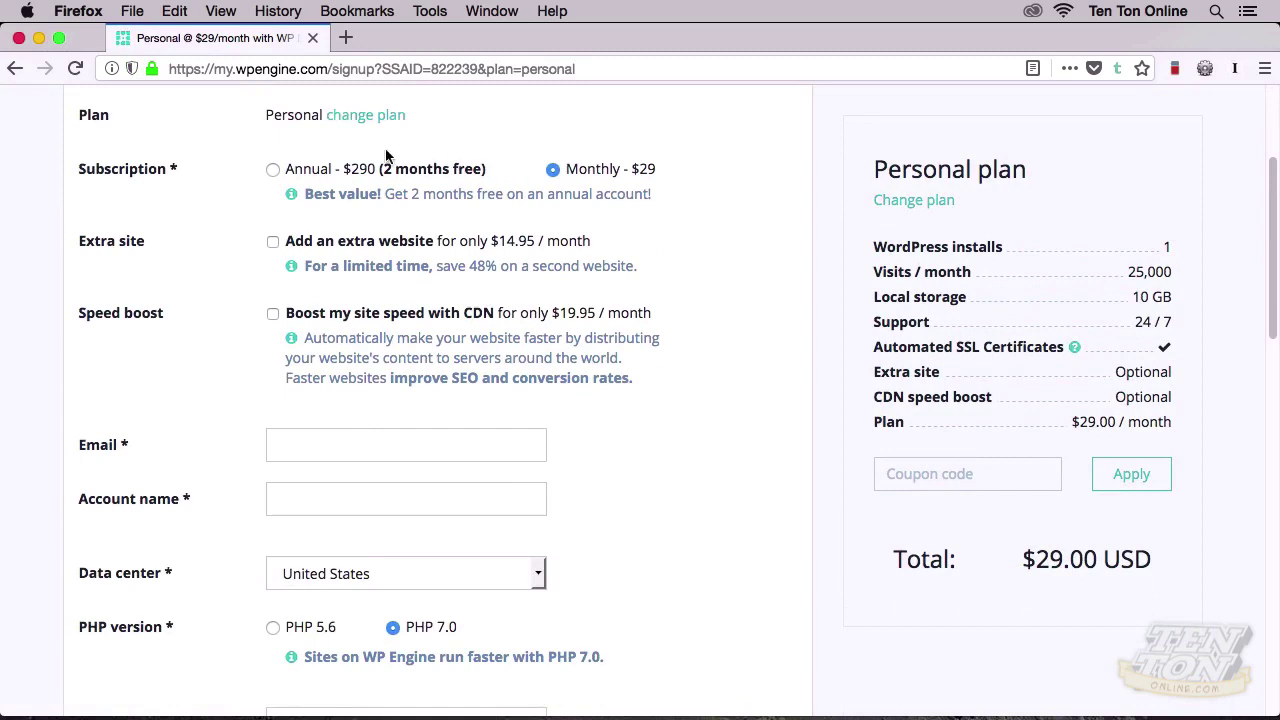
Step: Preview annual pricing, return to monthly billing, and add then remove the extra site
click(278, 172)
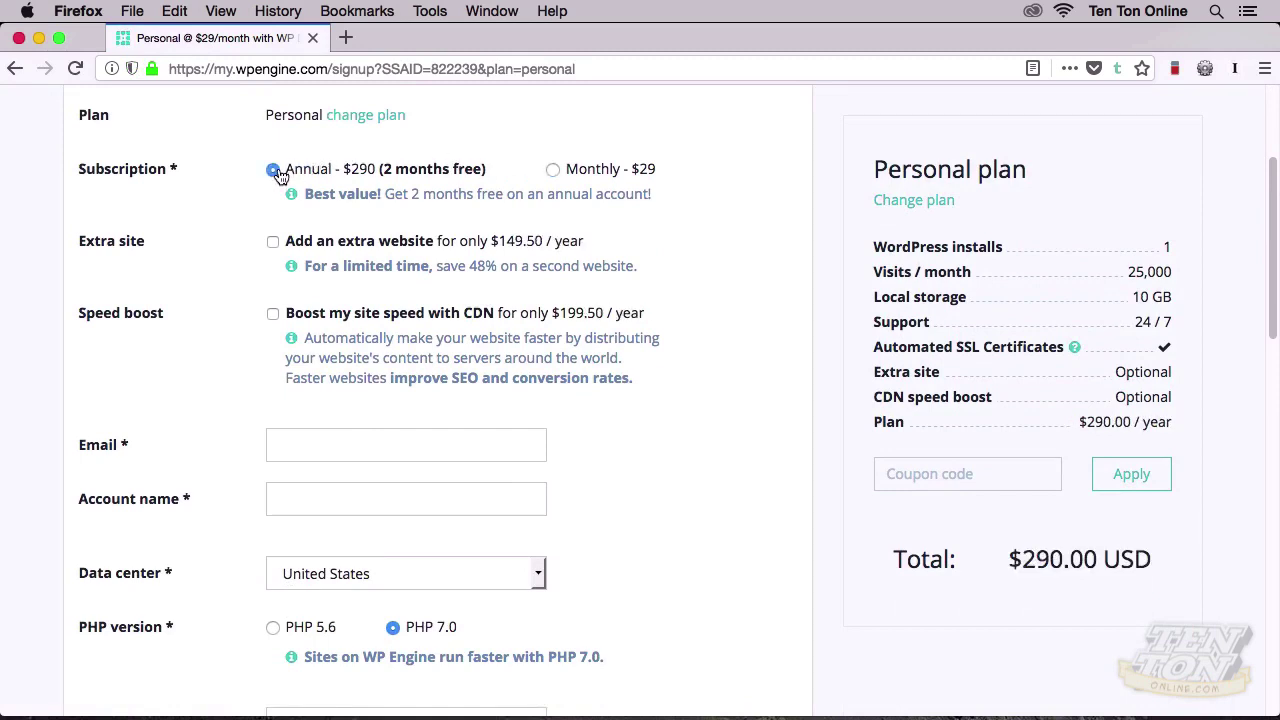
click(554, 172)
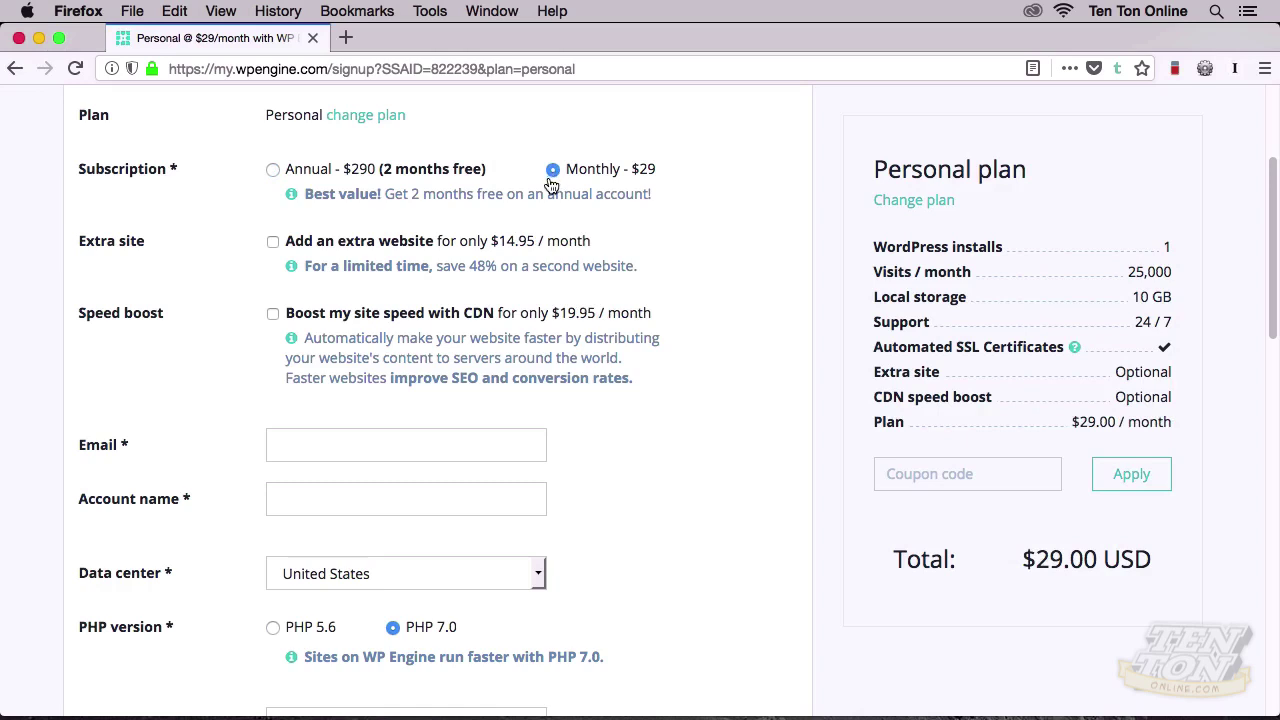
click(274, 244)
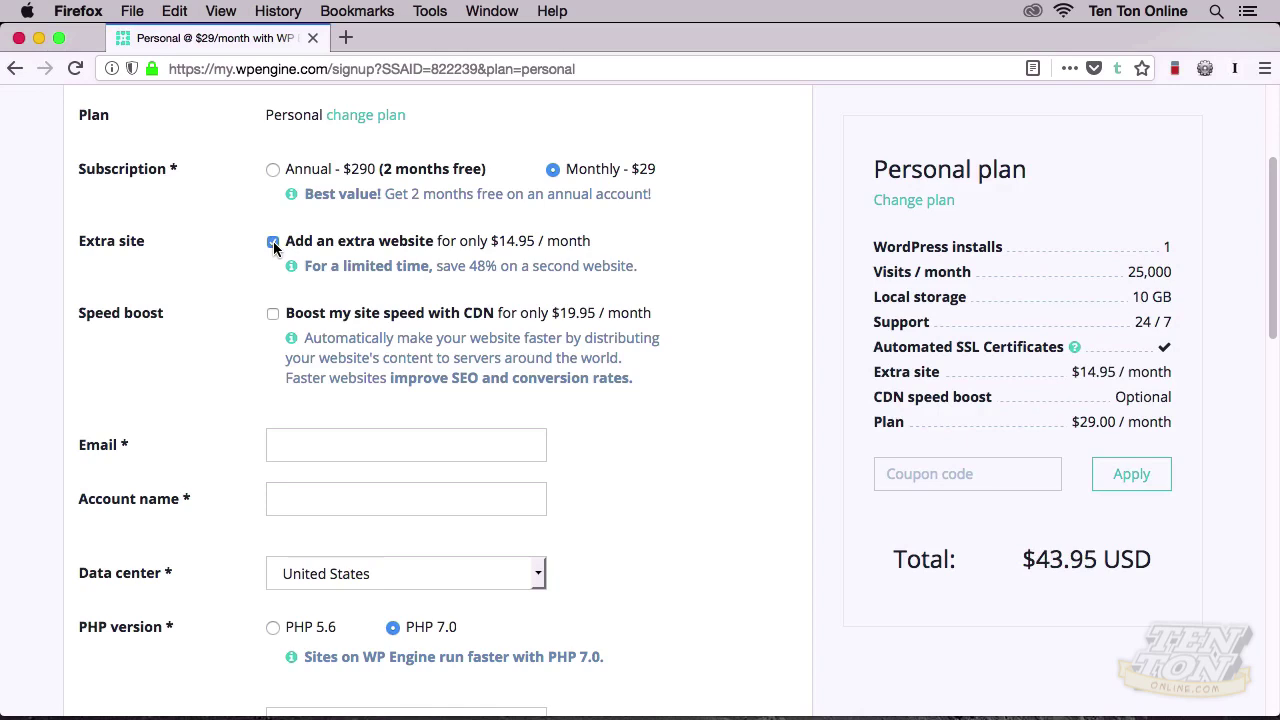
click(273, 243)
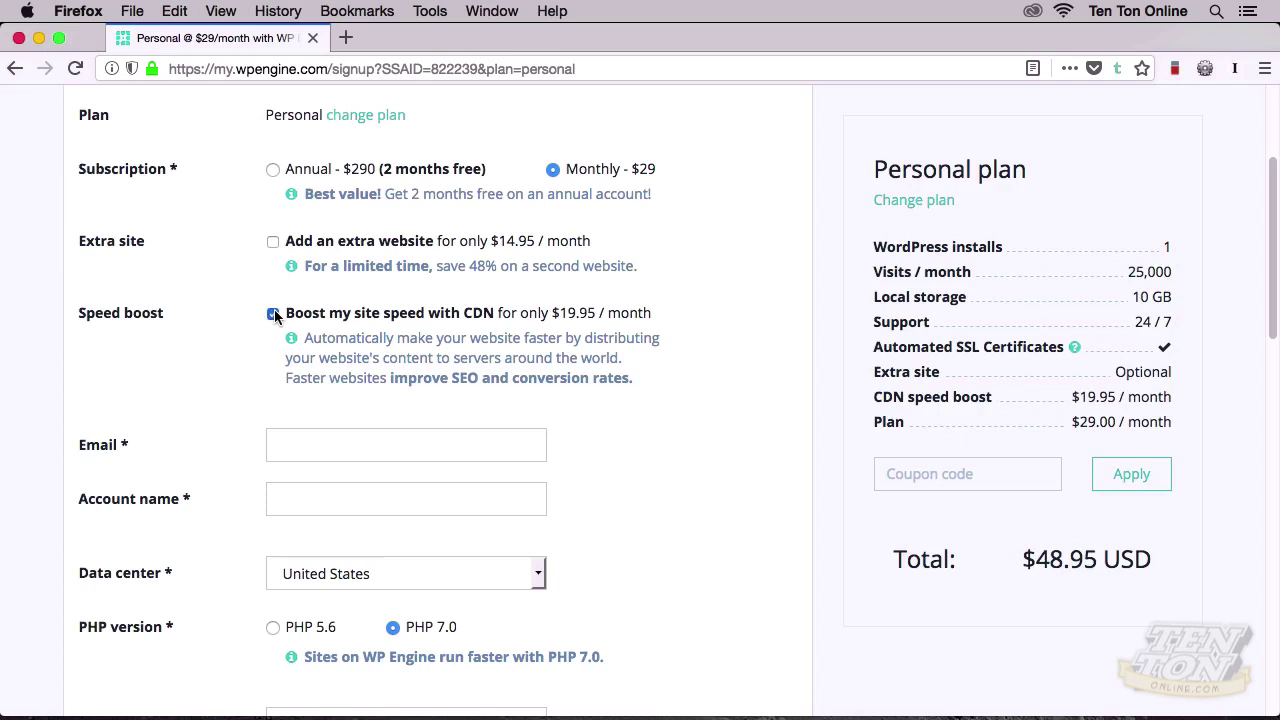
Step: Autofill the email, account name and contact name fields, then scroll to the billing info
scroll(253, 373, down, 1)
scroll(253, 373, down, 5)
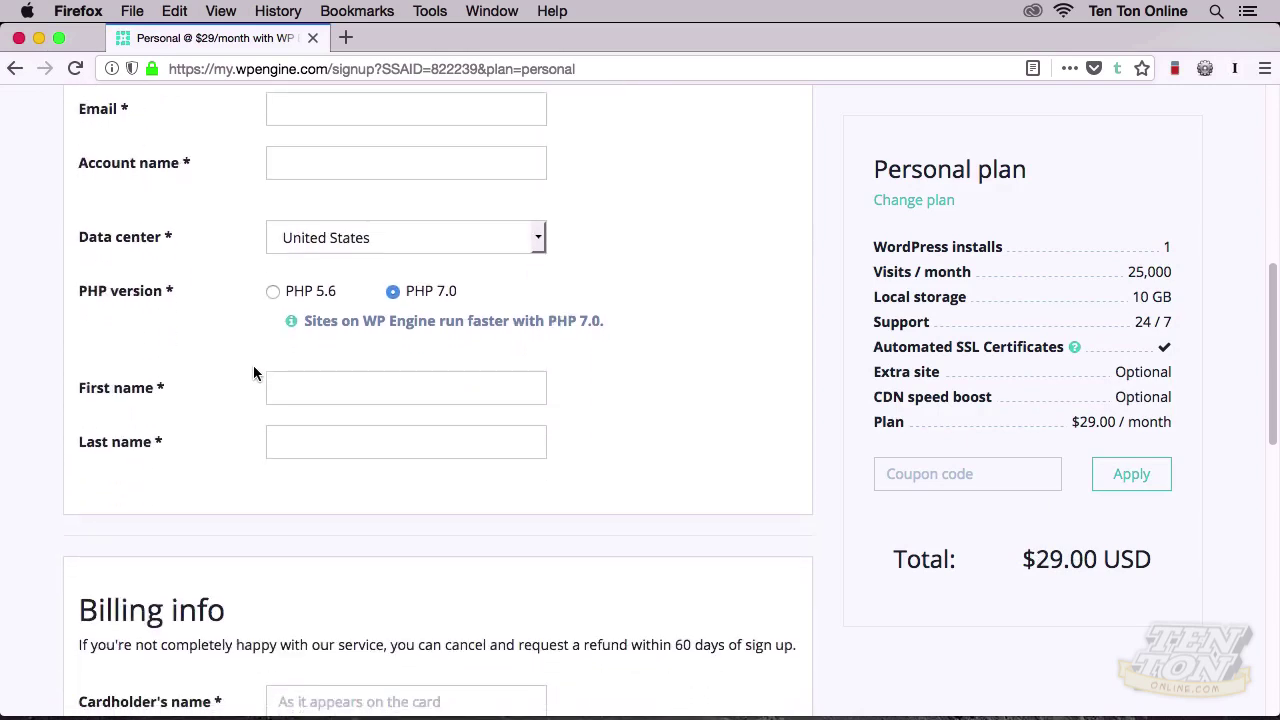
click(325, 116)
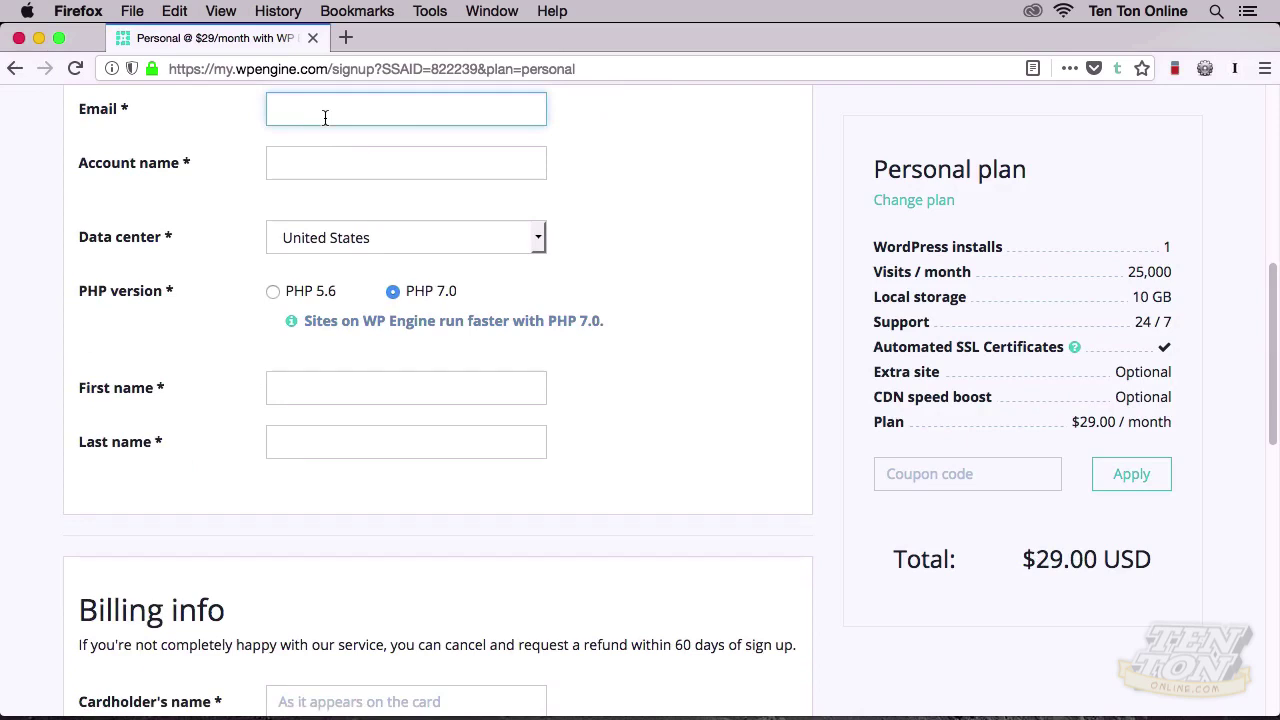
key(super+backslash)
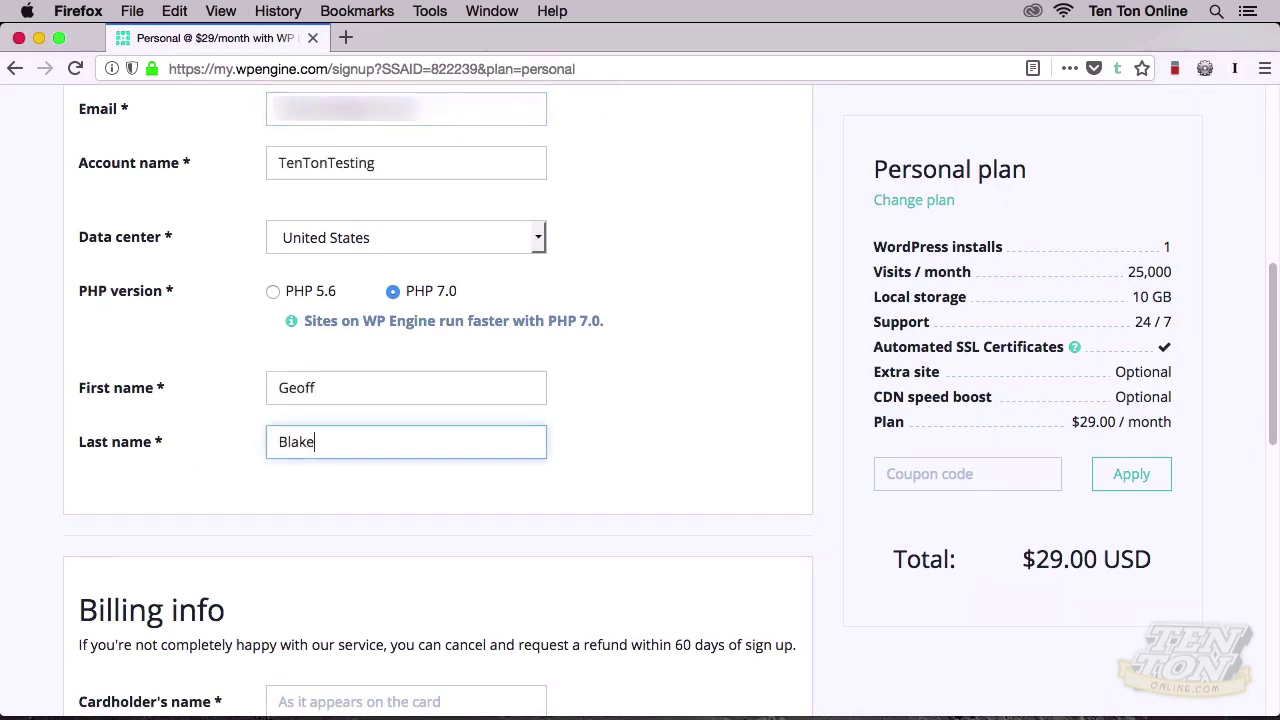
scroll(510, 509, down, 8)
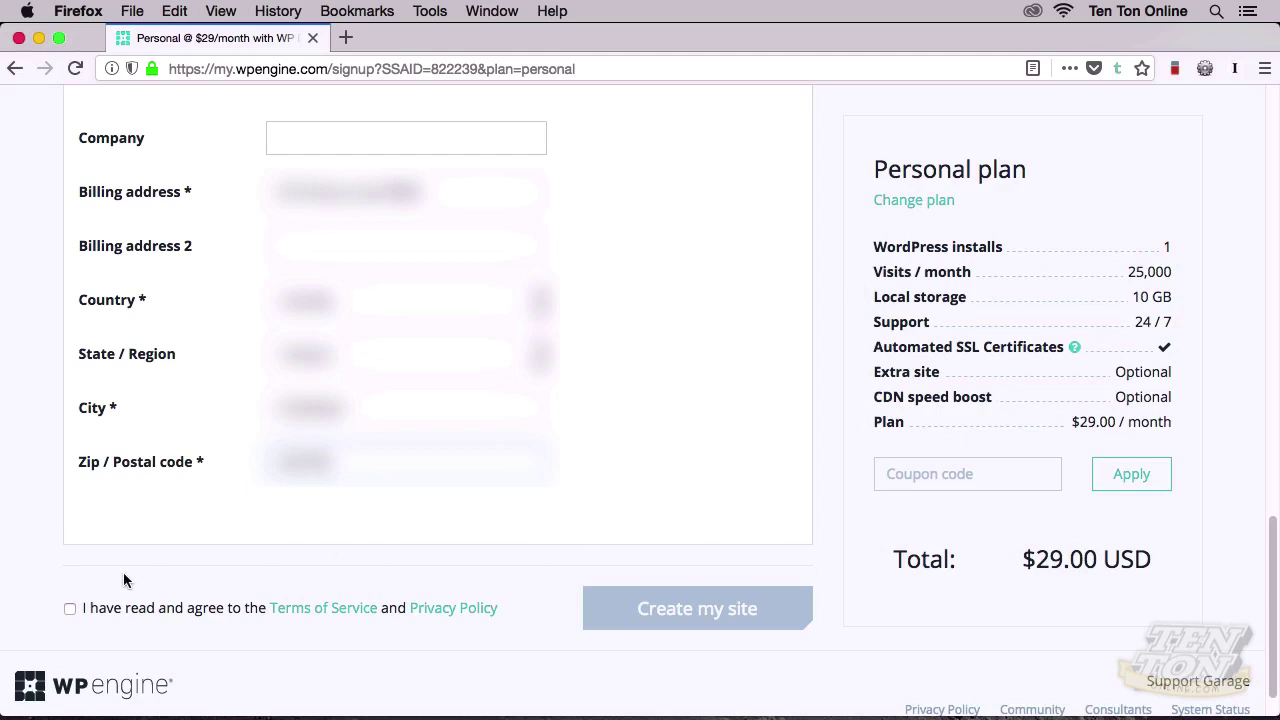
Step: Accept the Terms of Service and submit the signup with Create my site
click(70, 610)
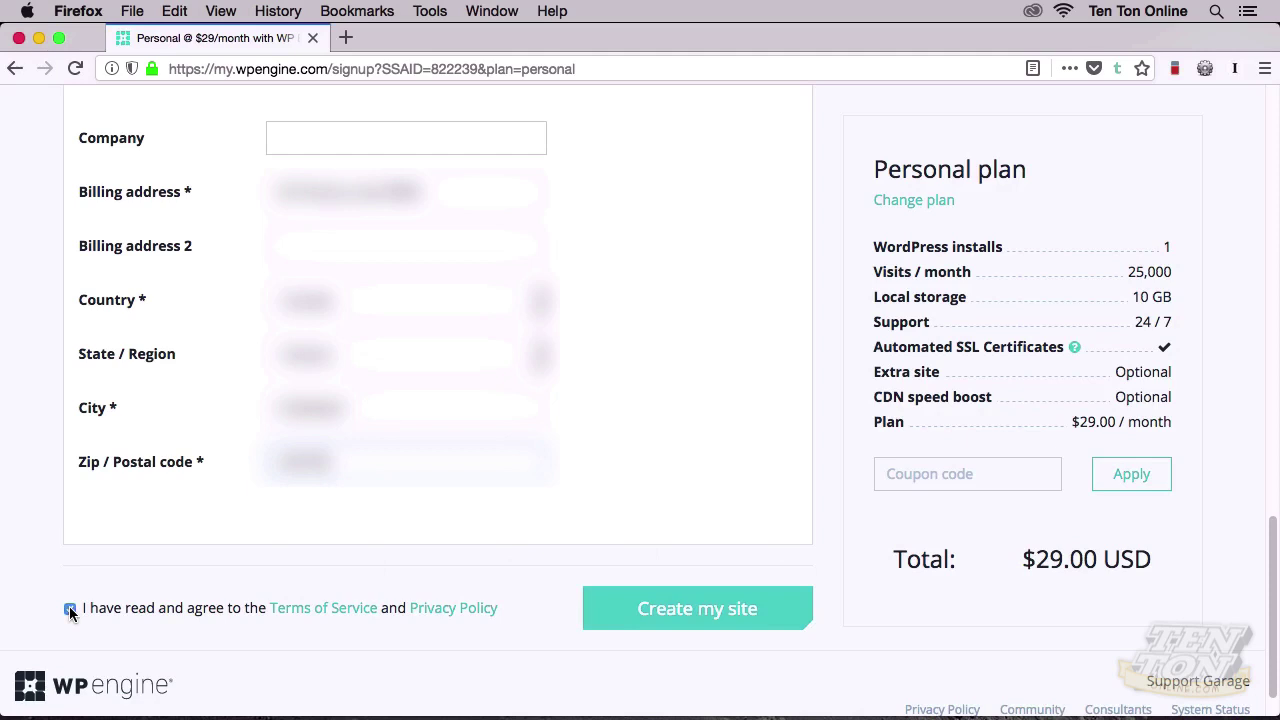
click(596, 622)
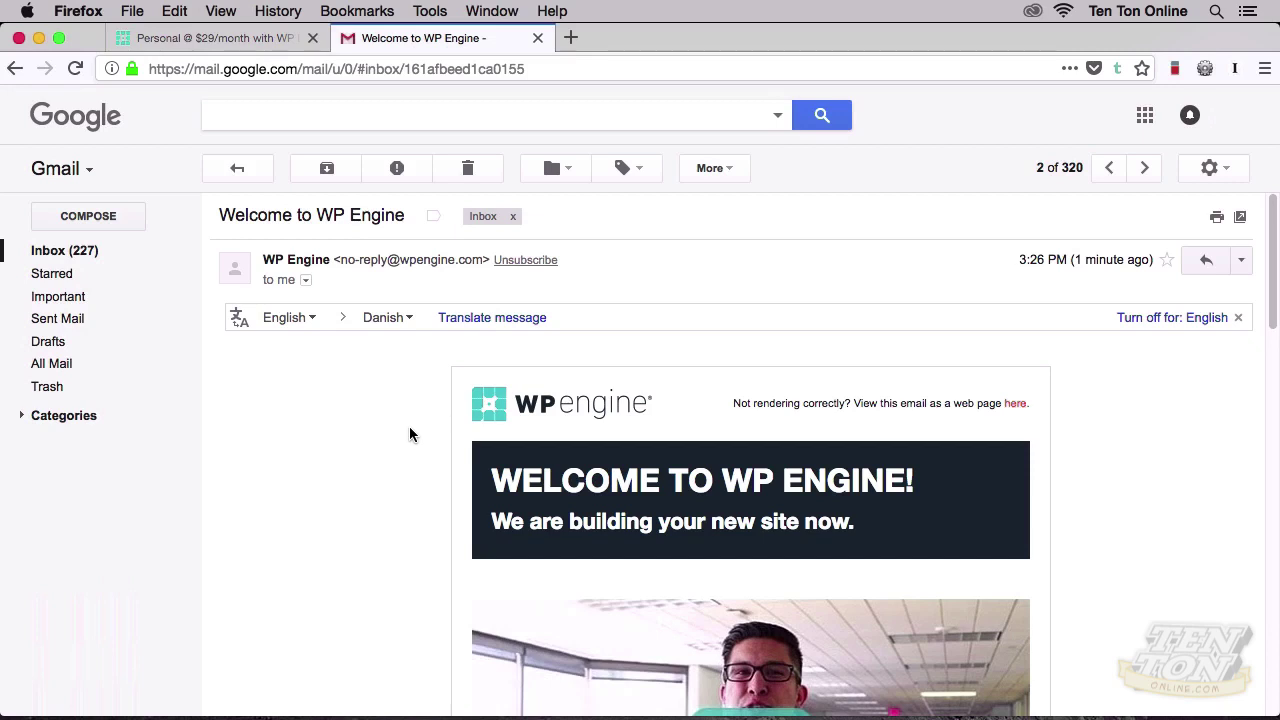
Step: Scroll through the 'Welcome to WP Engine' email in Gmail
scroll(410, 434, down, 5)
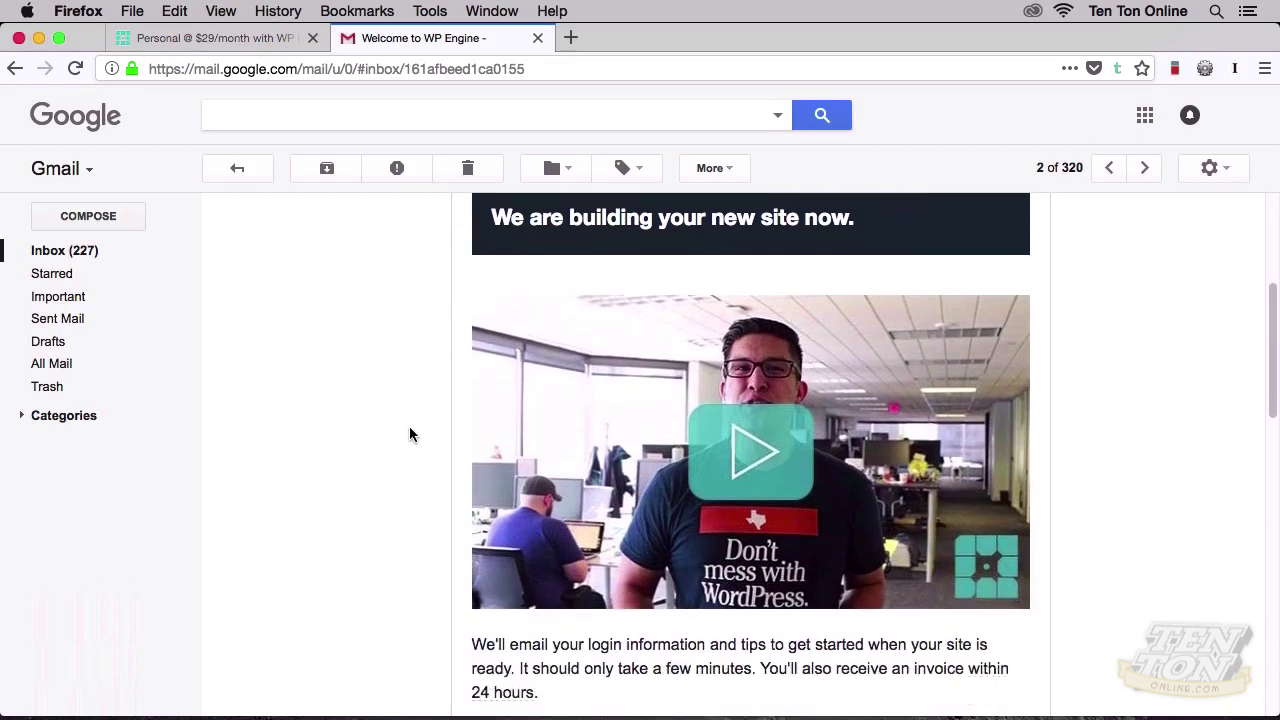
scroll(410, 434, down, 4)
scroll(410, 434, down, 4)
scroll(410, 434, up, 12)
scroll(410, 434, up, 2)
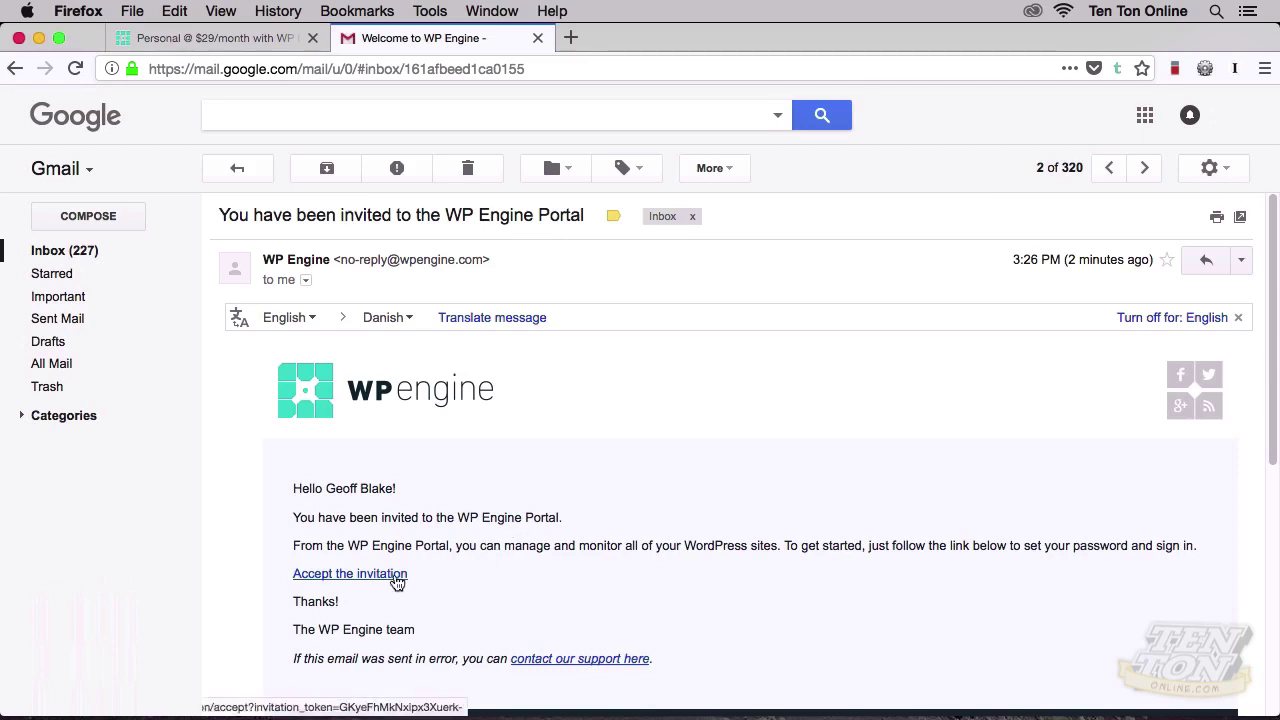
Step: Follow the 'Accept the invitation' link in the WP Engine Portal invitation email
click(394, 576)
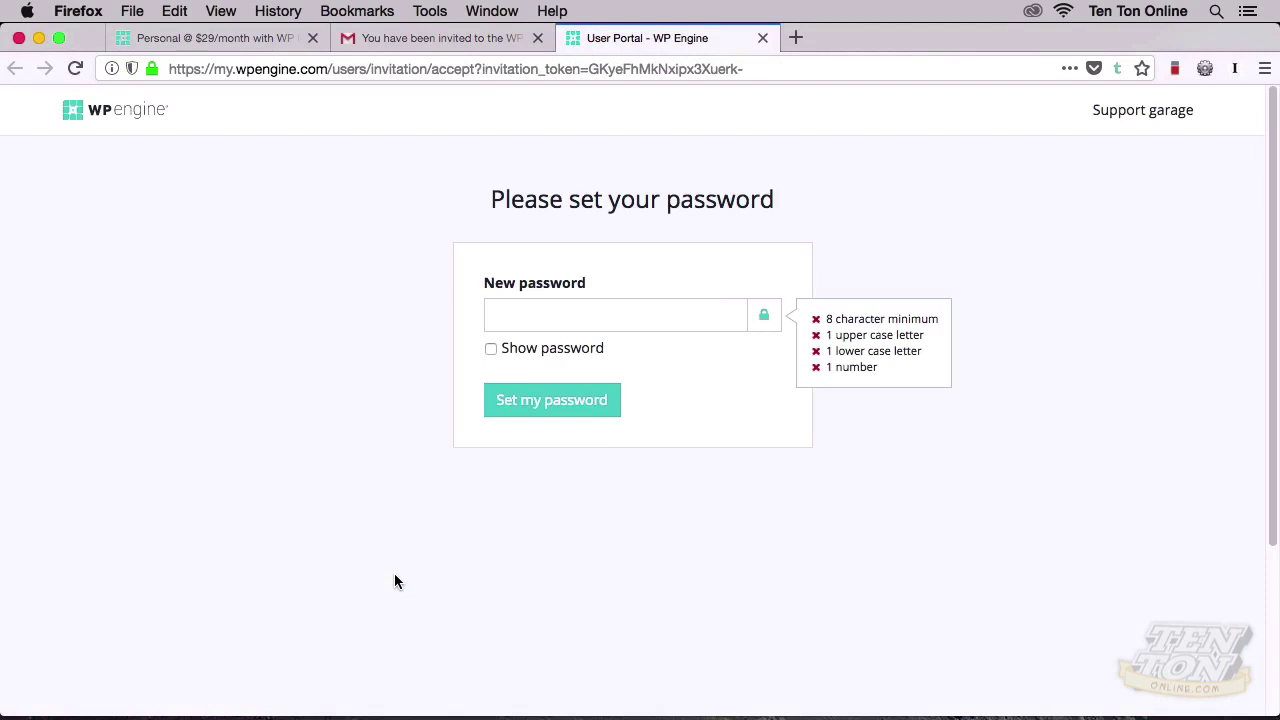
Step: Enter a new account password meeting all four requirements and submit it with Set my password
click(558, 317)
text(********)
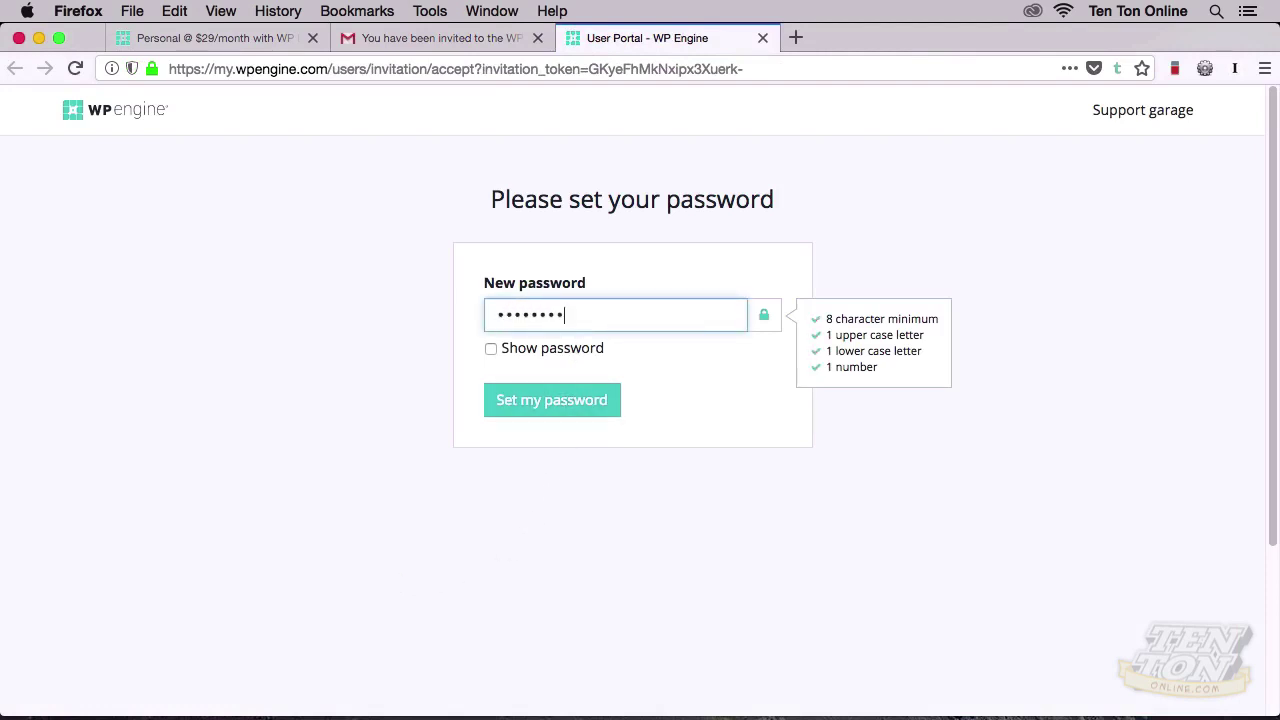
click(586, 403)
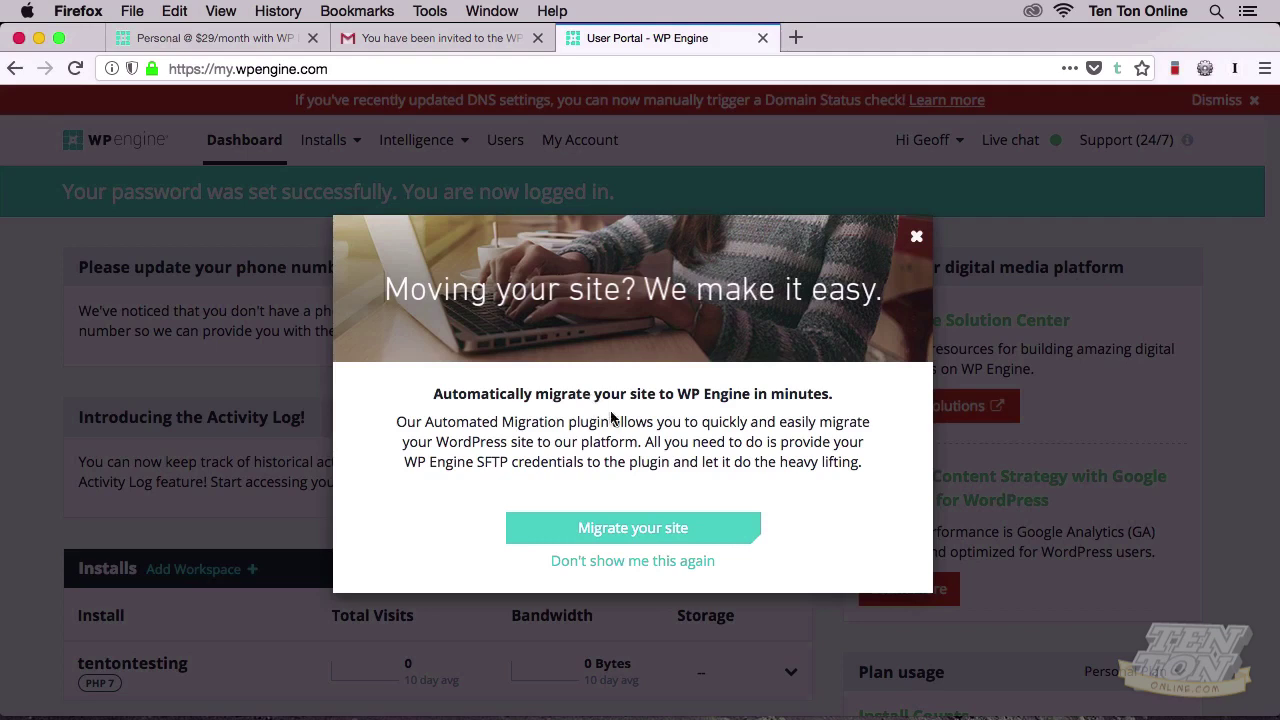
Step: Close the migration popup, scroll the portal dashboard, and go to My Account
click(947, 456)
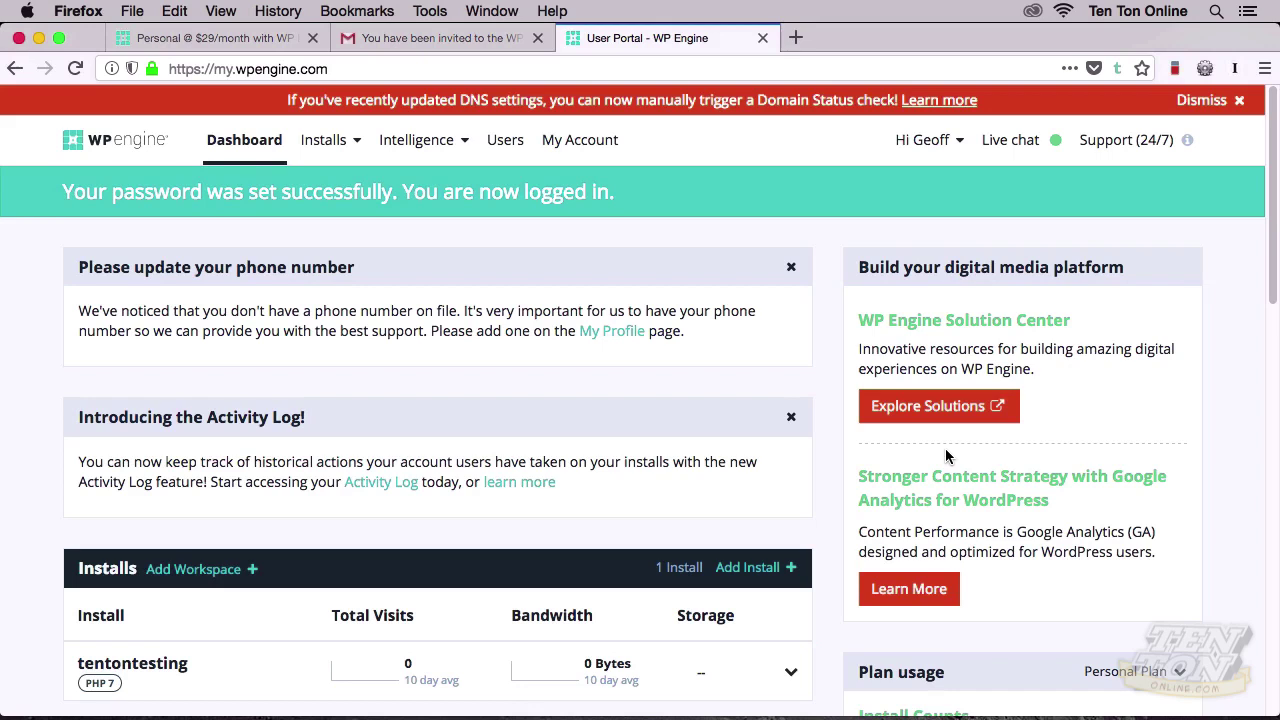
scroll(945, 456, down, 5)
scroll(946, 452, down, 2)
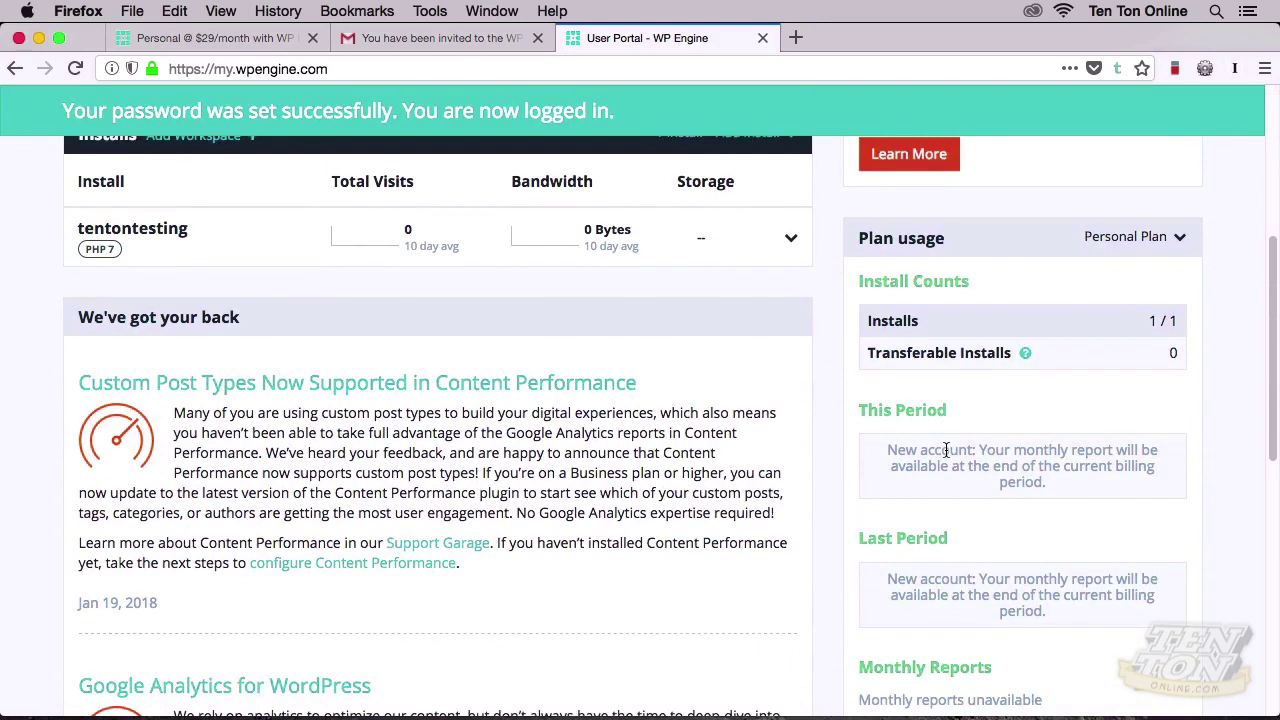
scroll(946, 452, up, 6)
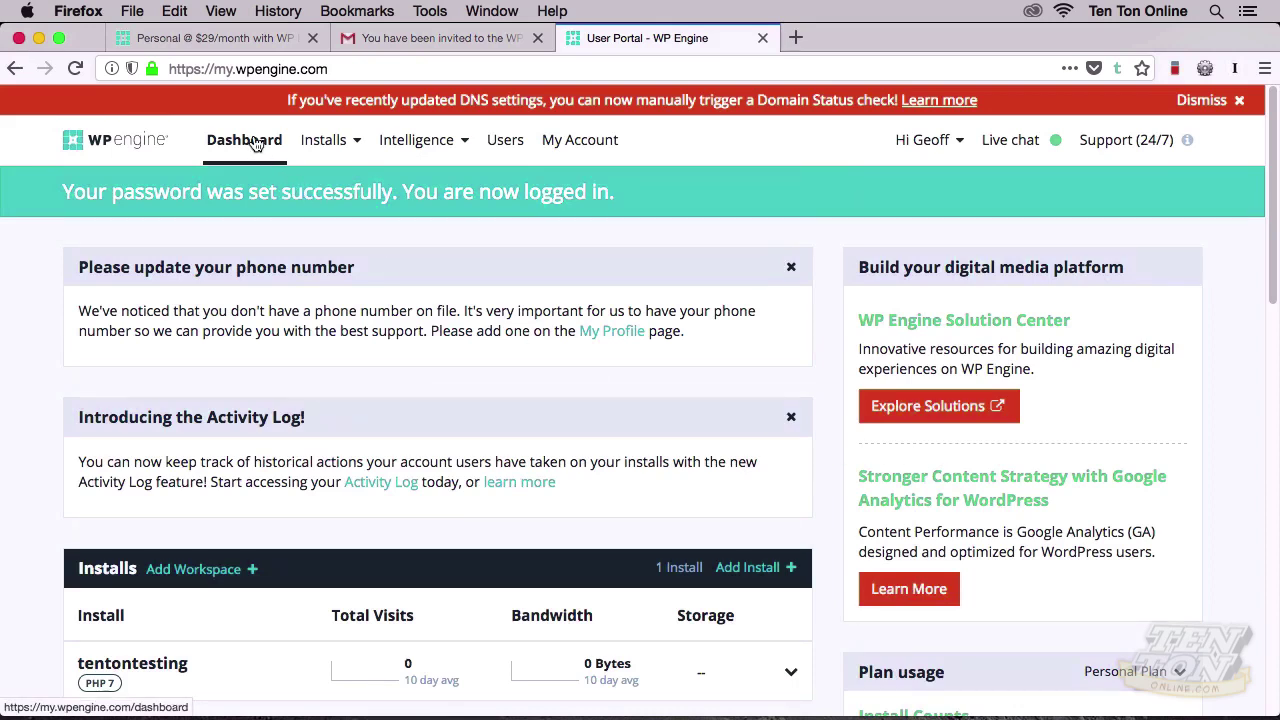
mouse_move(330, 146)
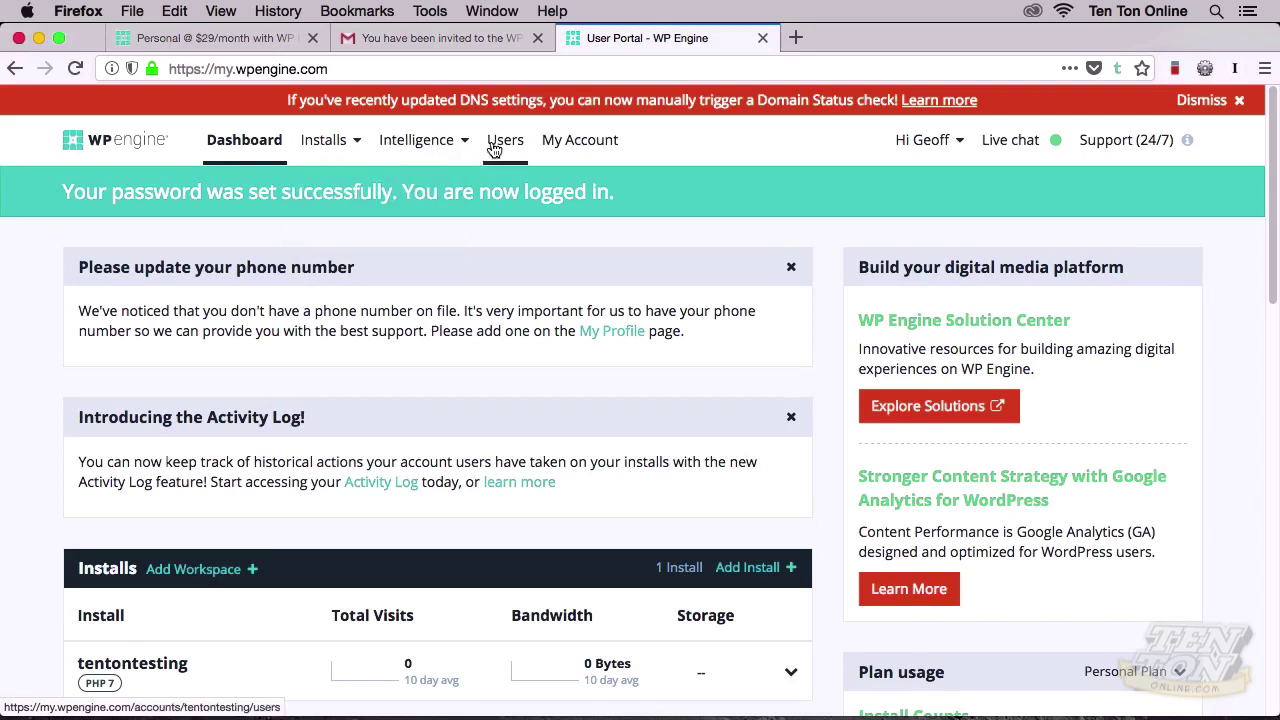
click(565, 147)
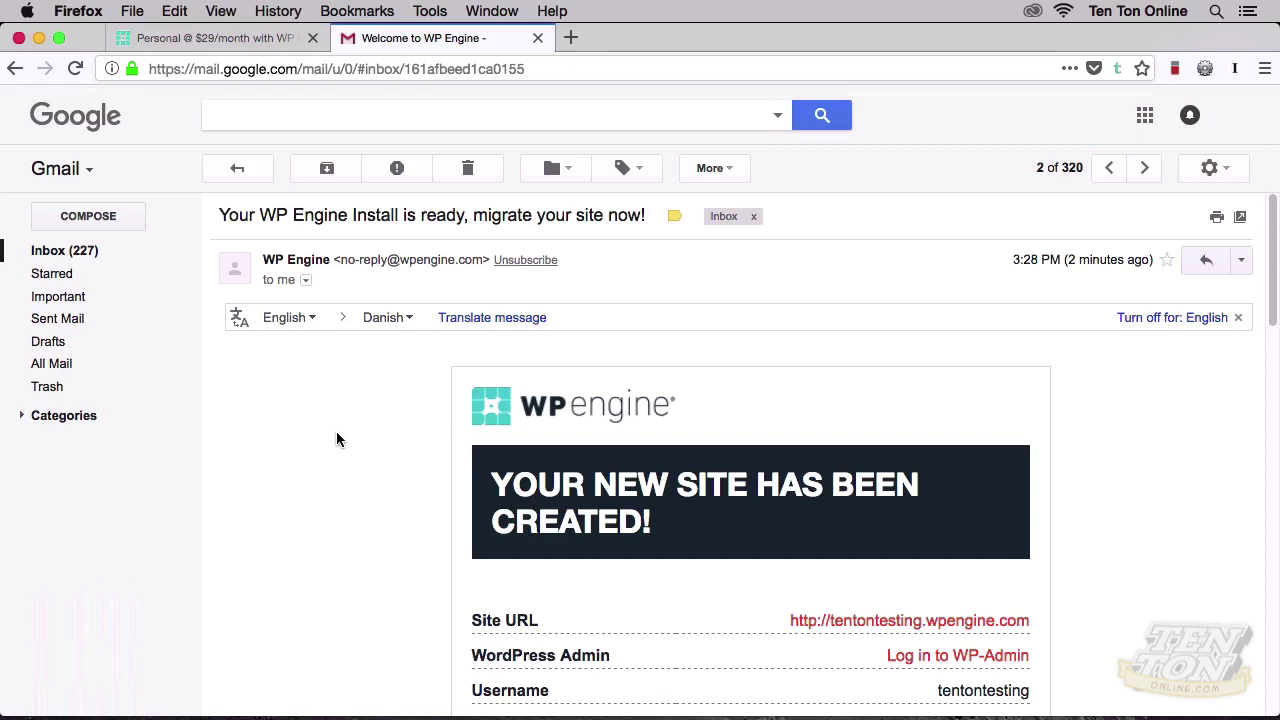
scroll(337, 440, down, 5)
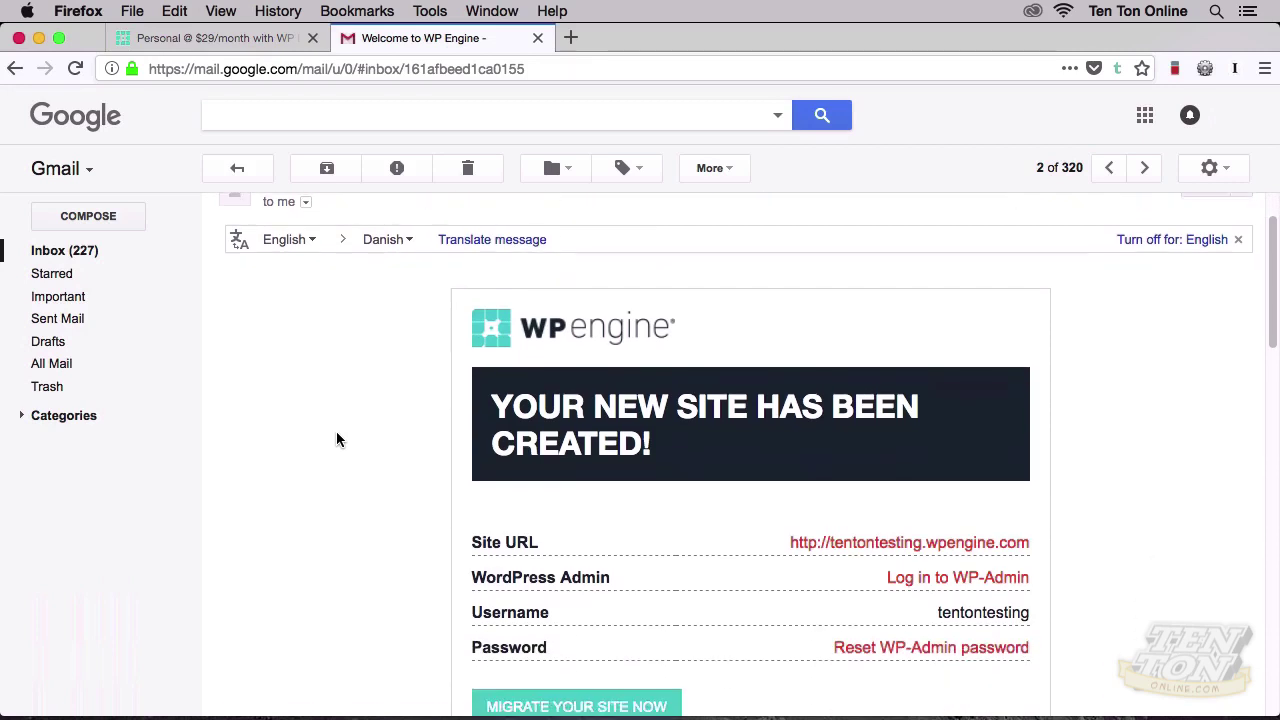
scroll(337, 440, up, 1)
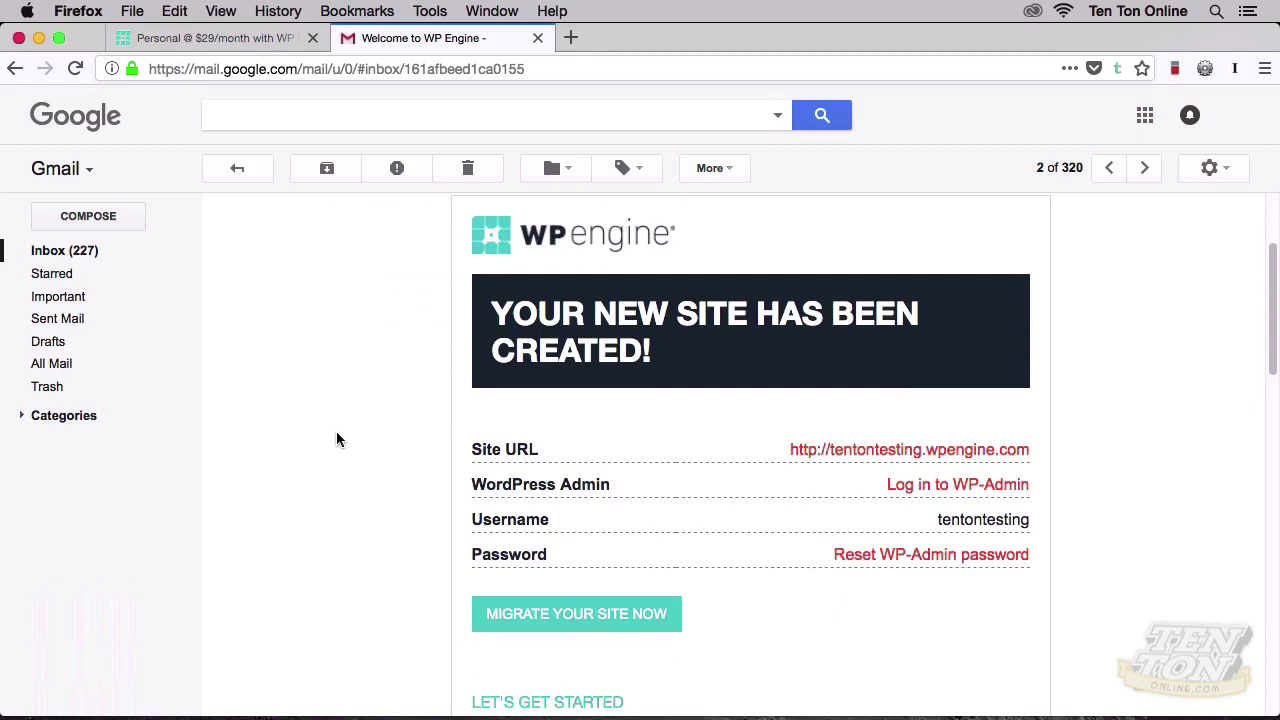
scroll(337, 440, down, 10)
scroll(337, 440, down, 1)
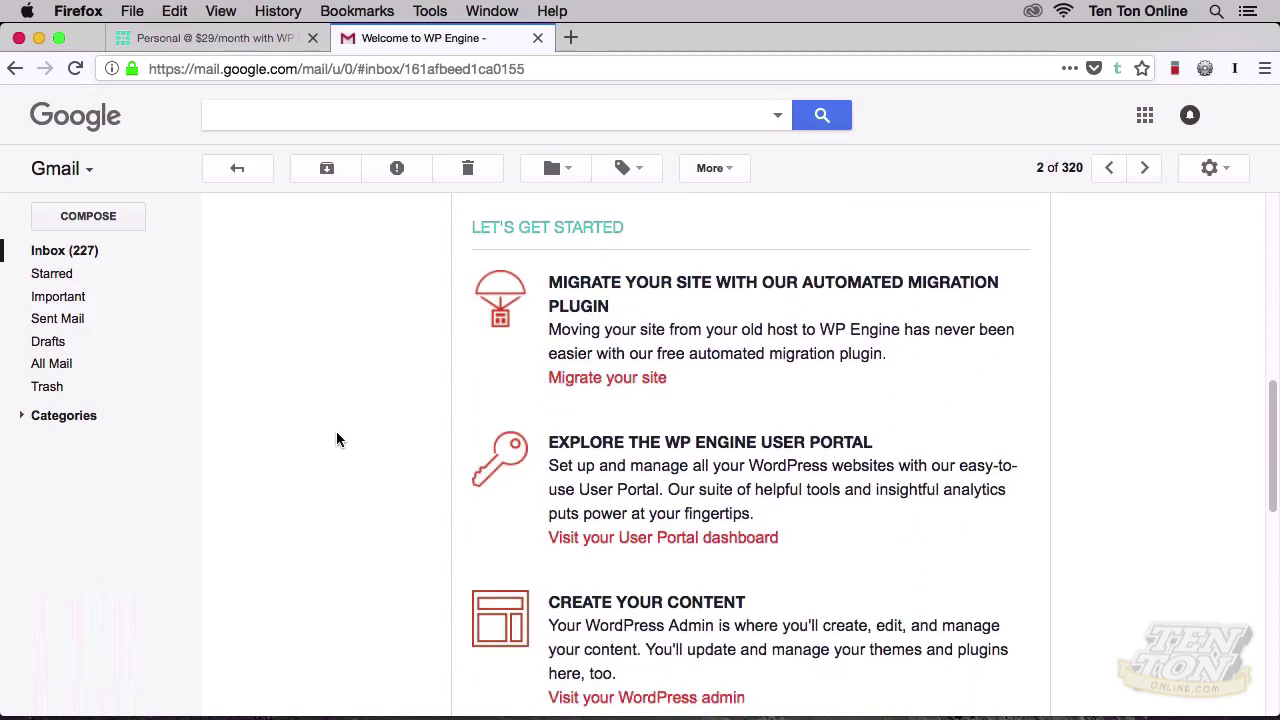
scroll(337, 440, up, 10)
scroll(337, 440, down, 2)
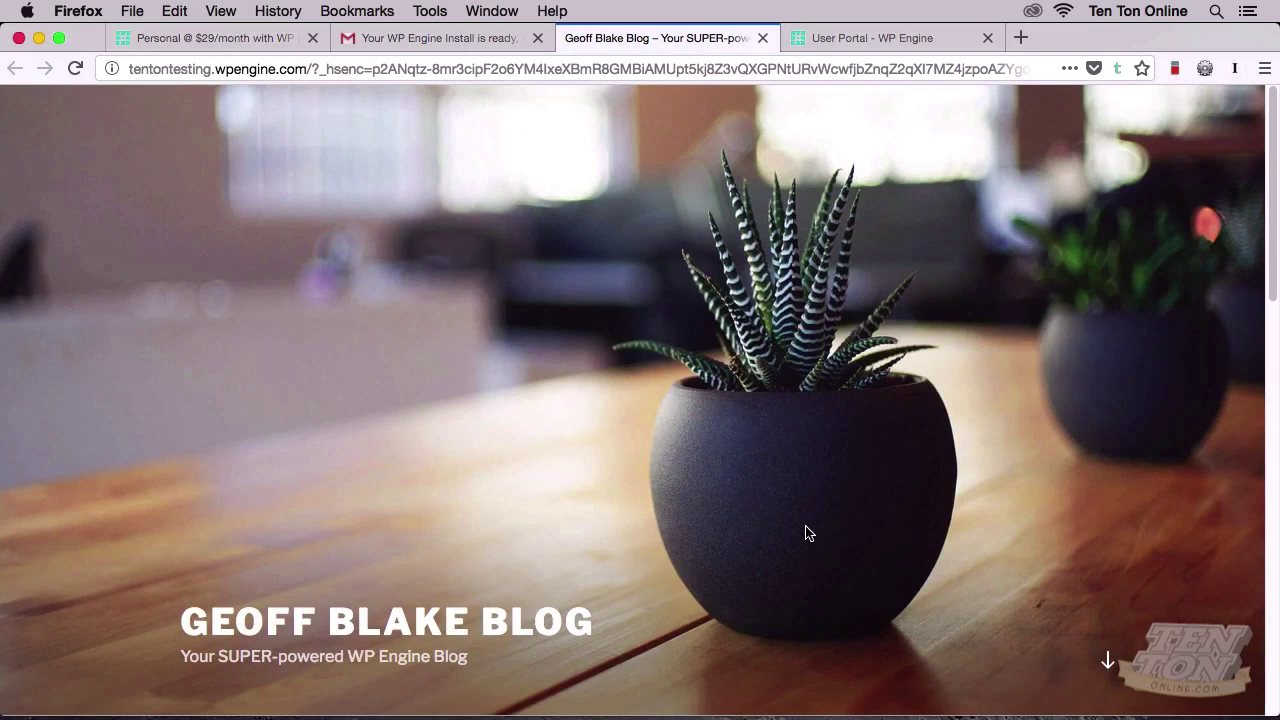
Step: Scroll the Geoff Blake Blog front page down past the Hello world! post and back up
scroll(808, 533, down, 10)
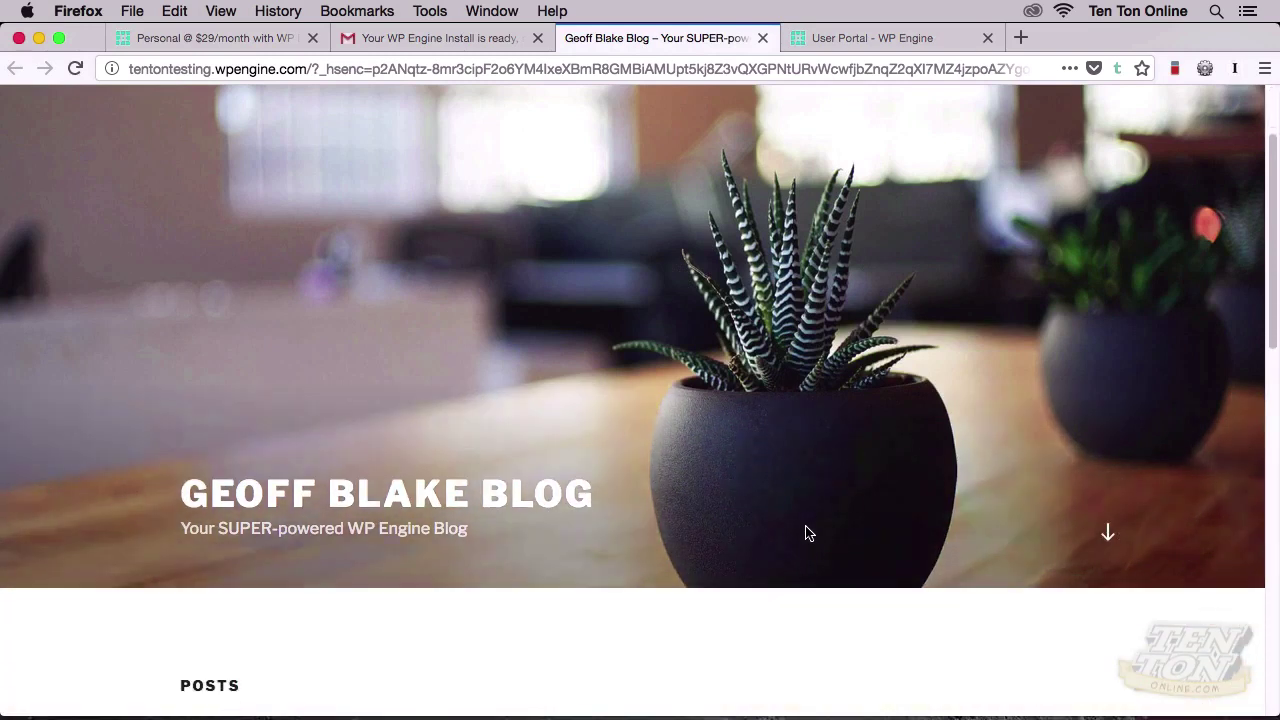
scroll(806, 533, down, 5)
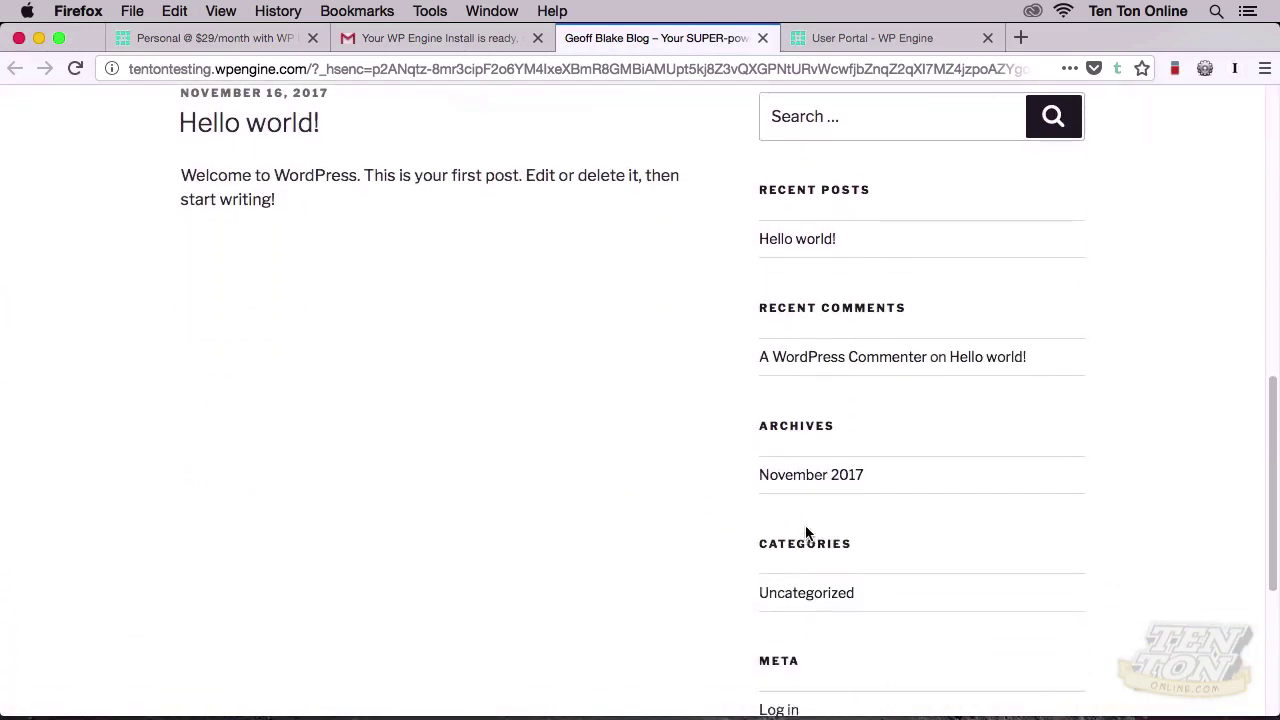
scroll(806, 533, up, 8)
scroll(806, 533, up, 4)
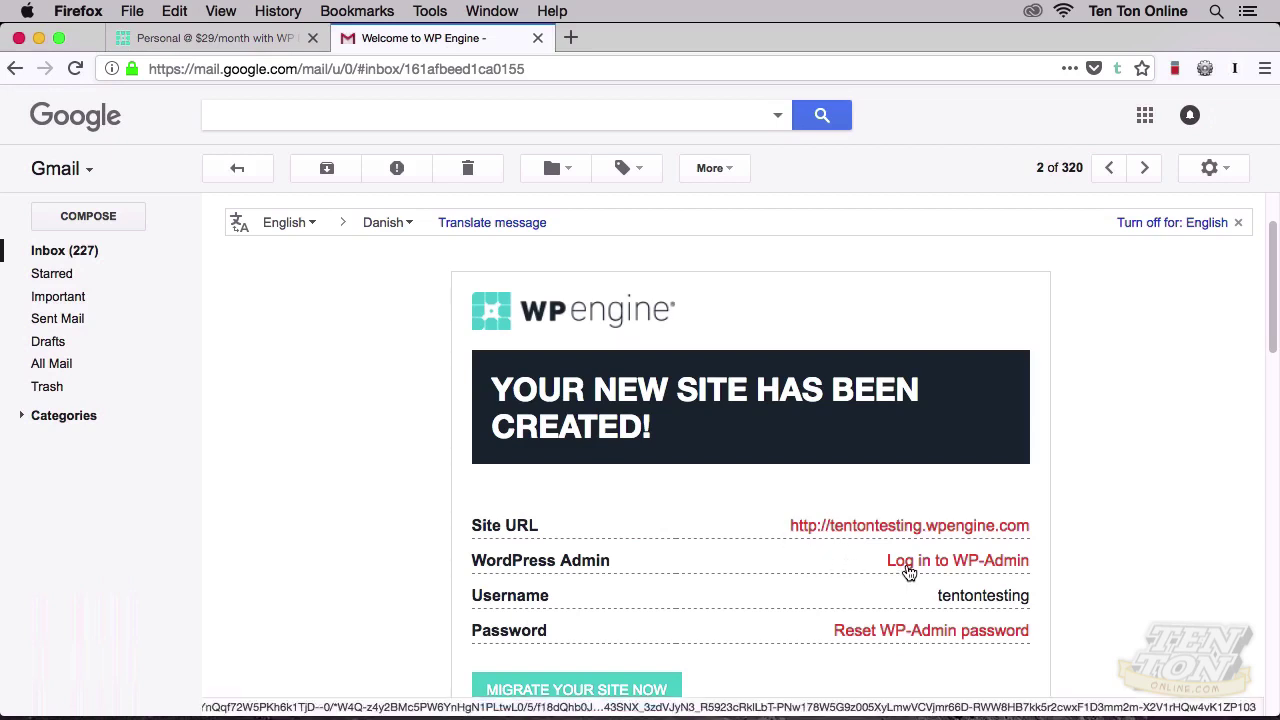
Step: Sign in to WP-Admin with the site's username and saved password, Remember Me ticked, and view the Dashboard
click(908, 571)
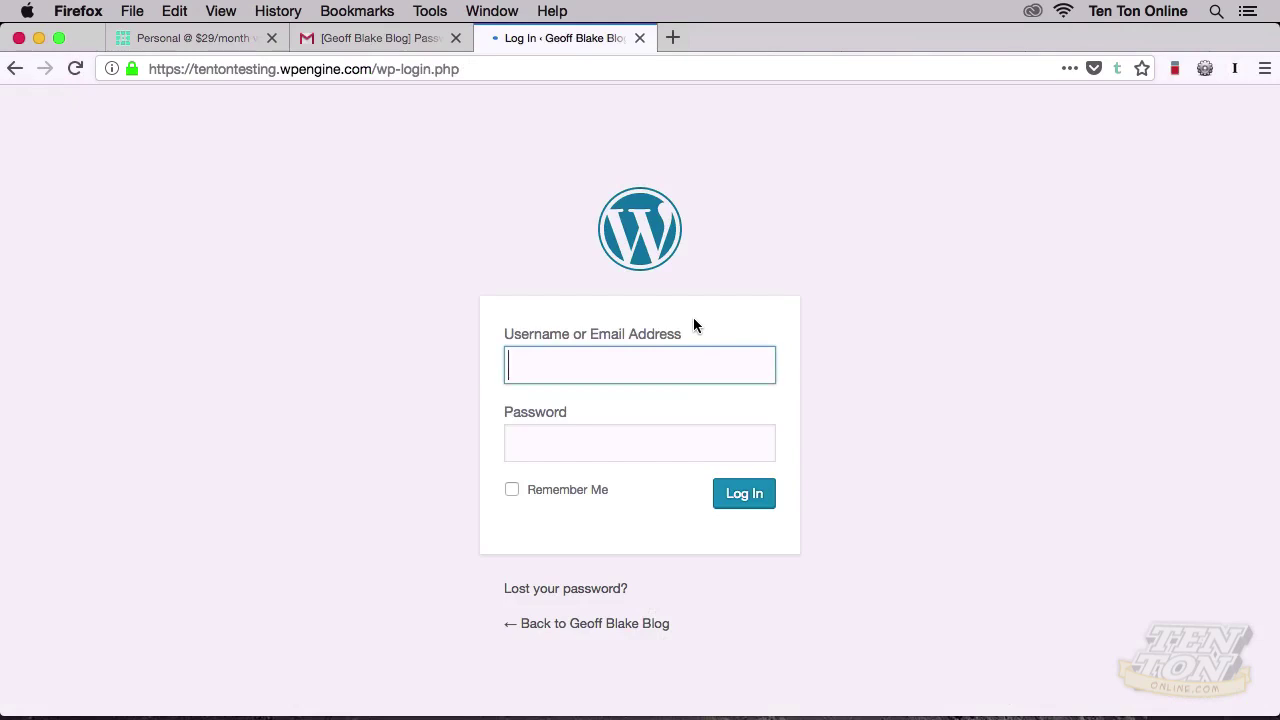
text(tent)
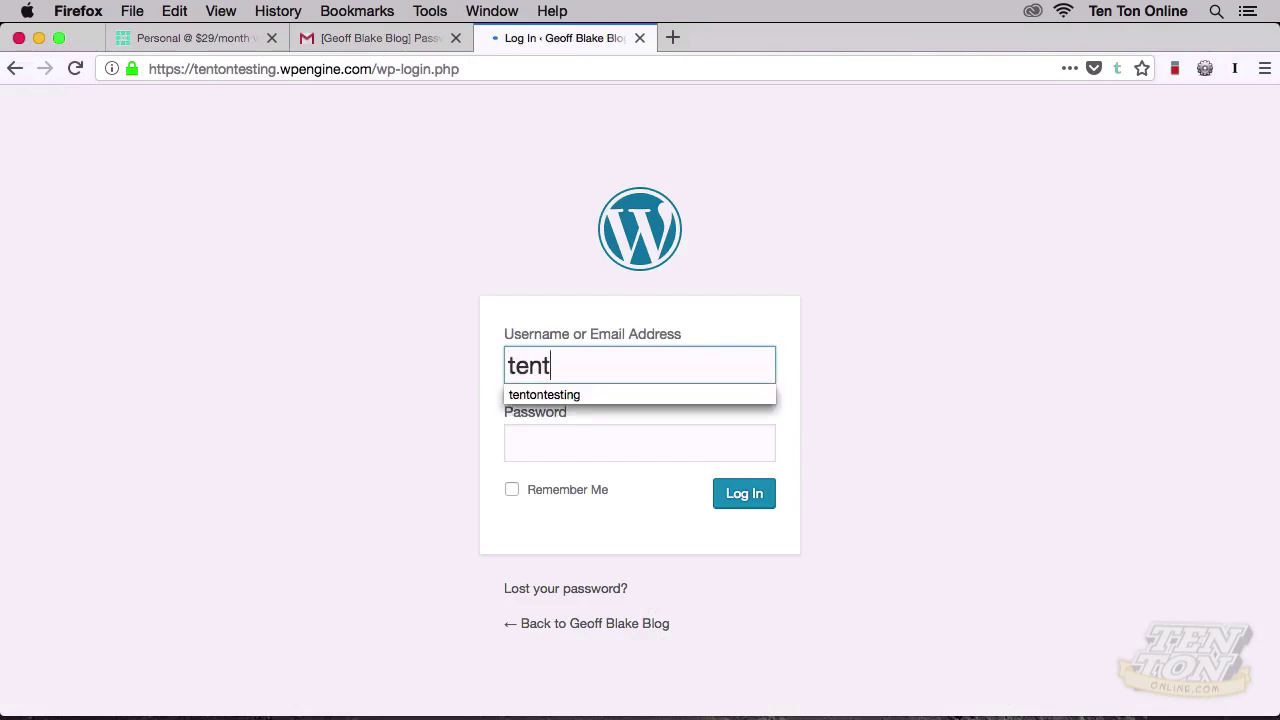
text(ontesting)
key(Tab)
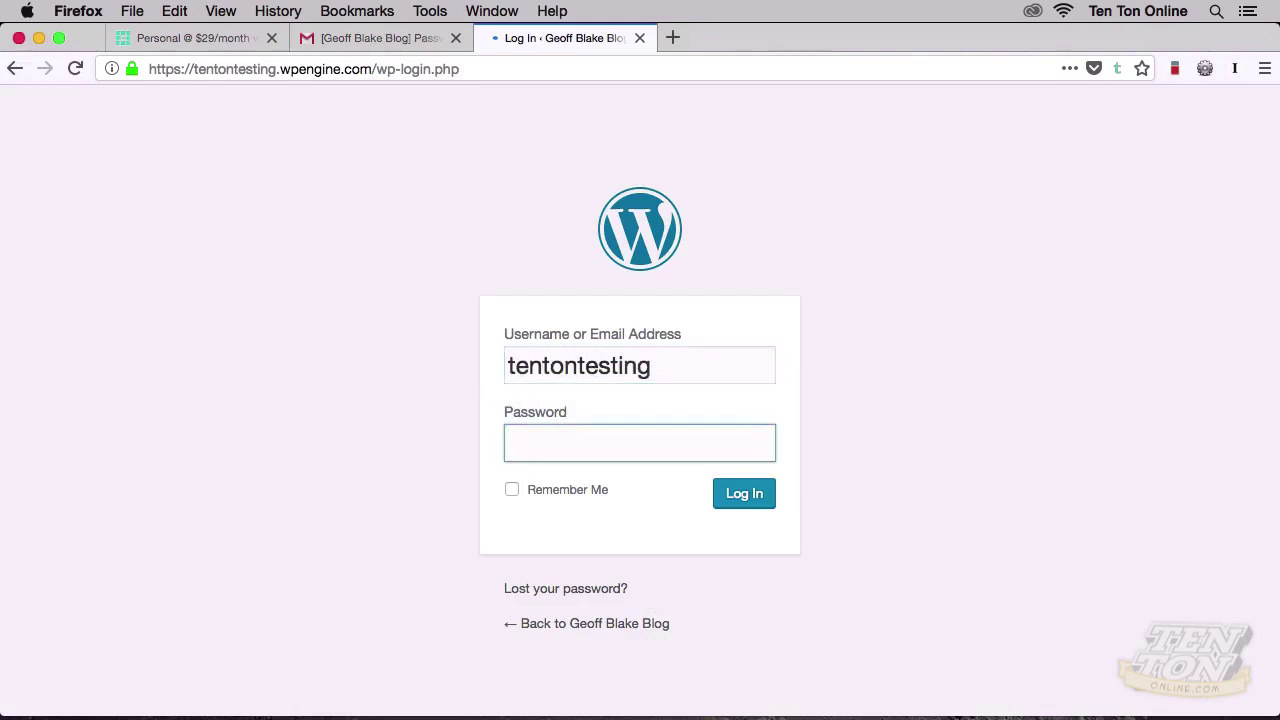
key(super+v)
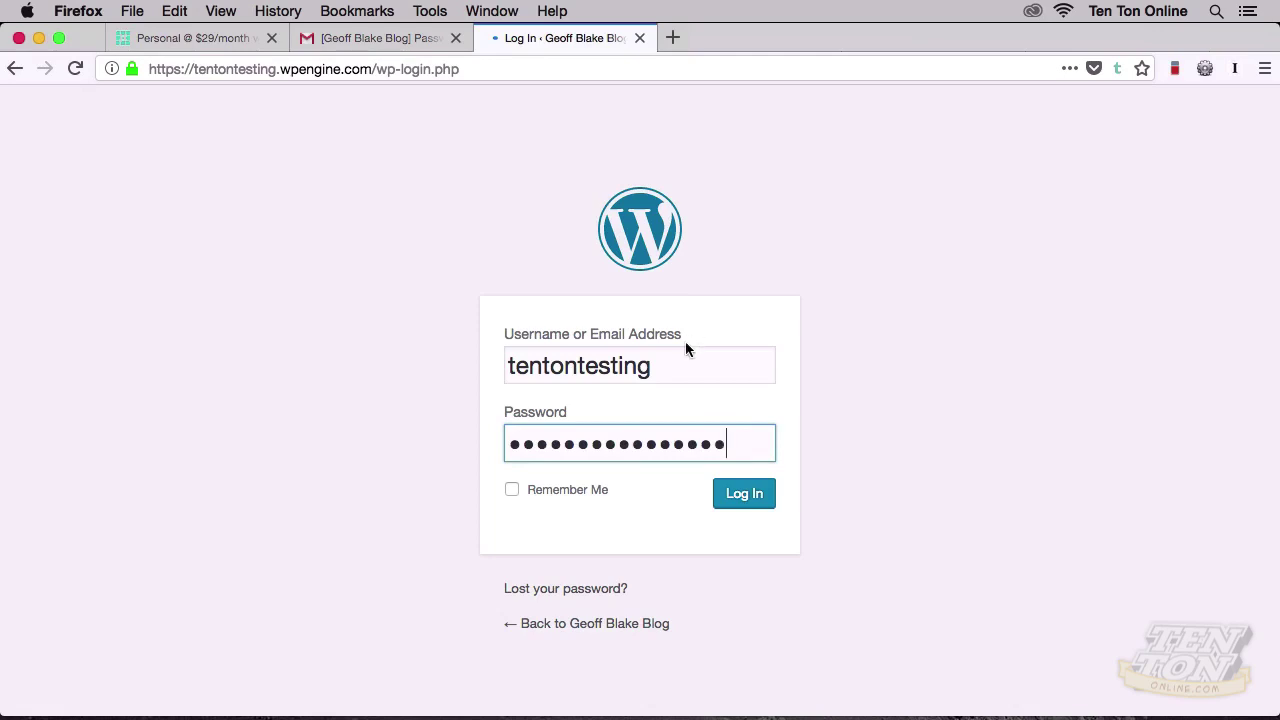
click(577, 500)
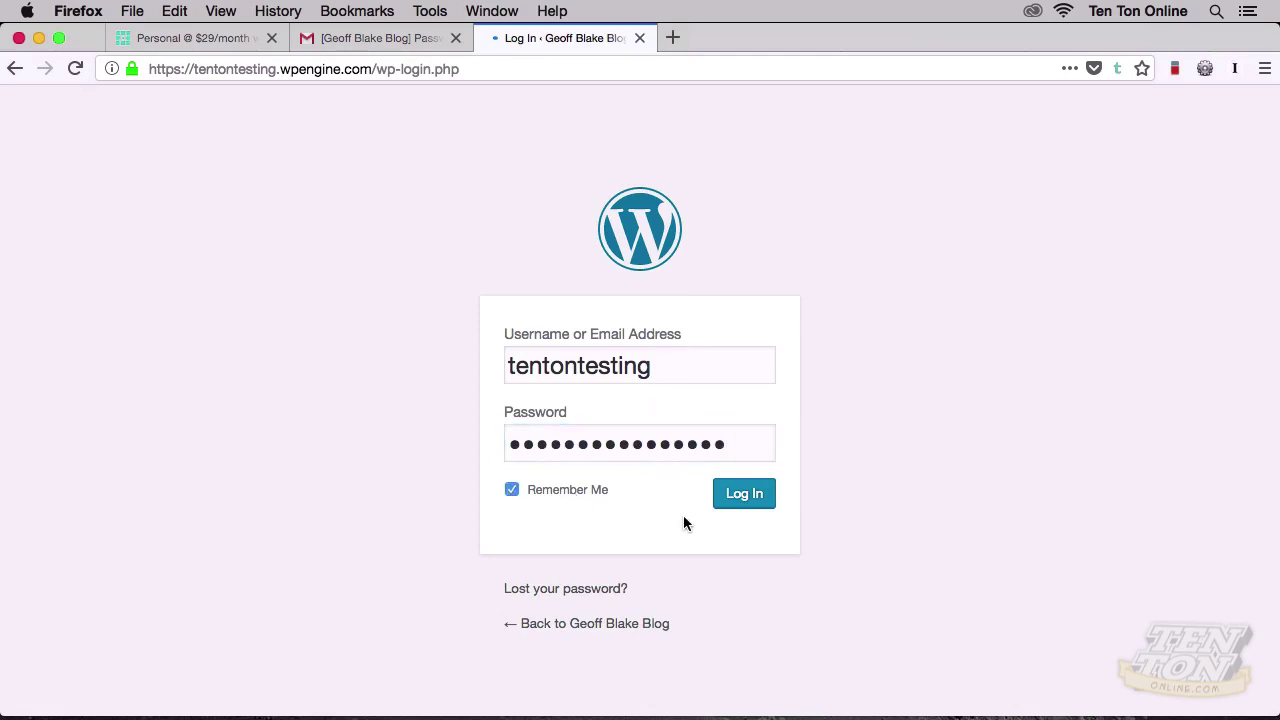
click(743, 500)
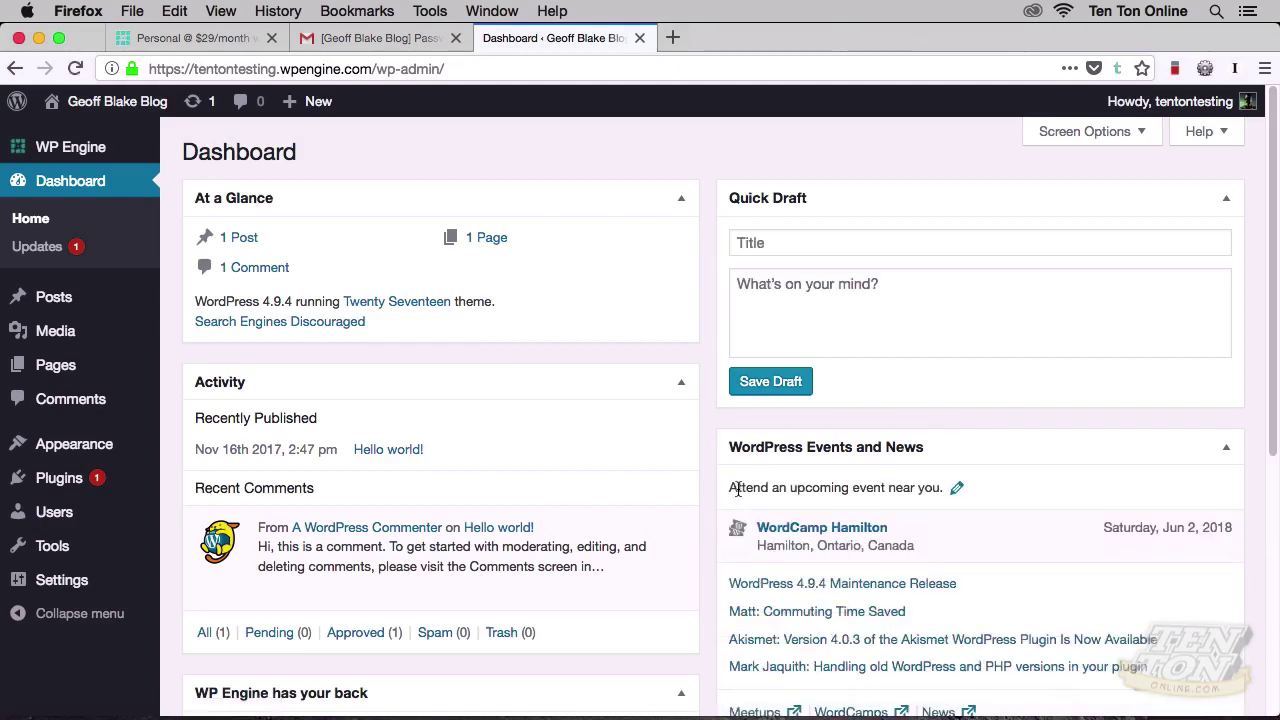
scroll(710, 478, down, 1)
scroll(710, 483, down, 6)
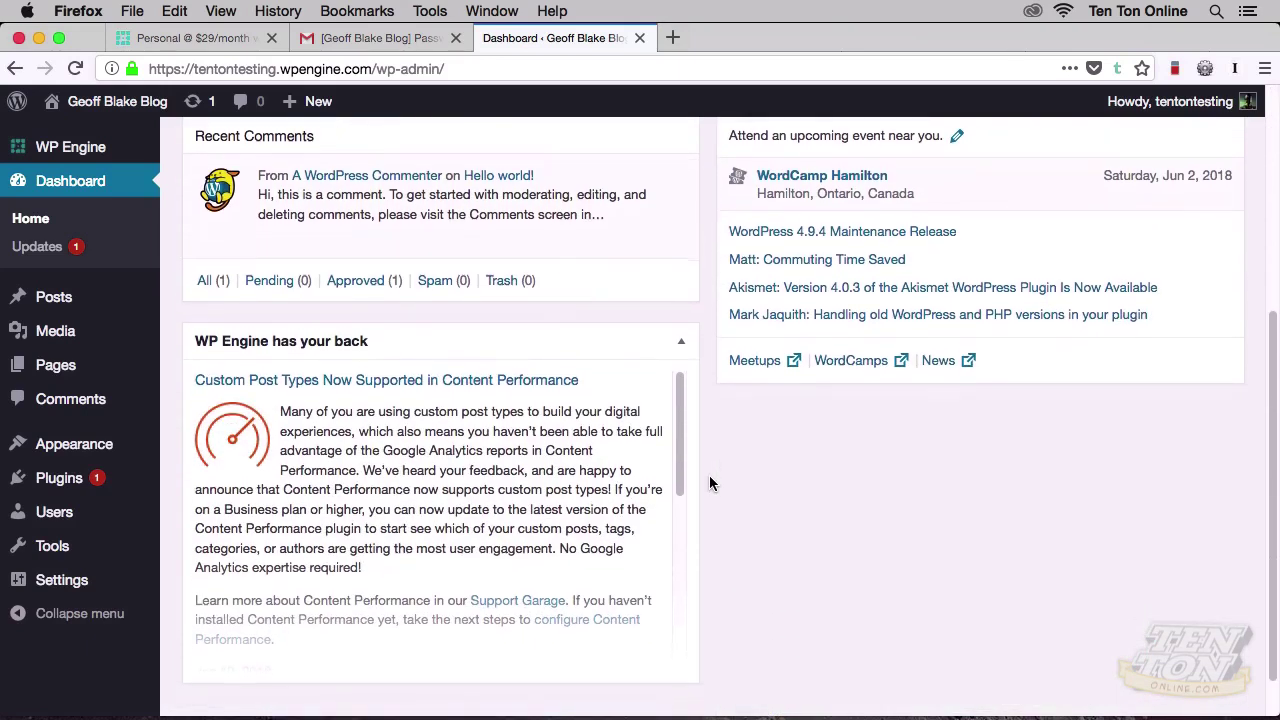
scroll(709, 483, up, 7)
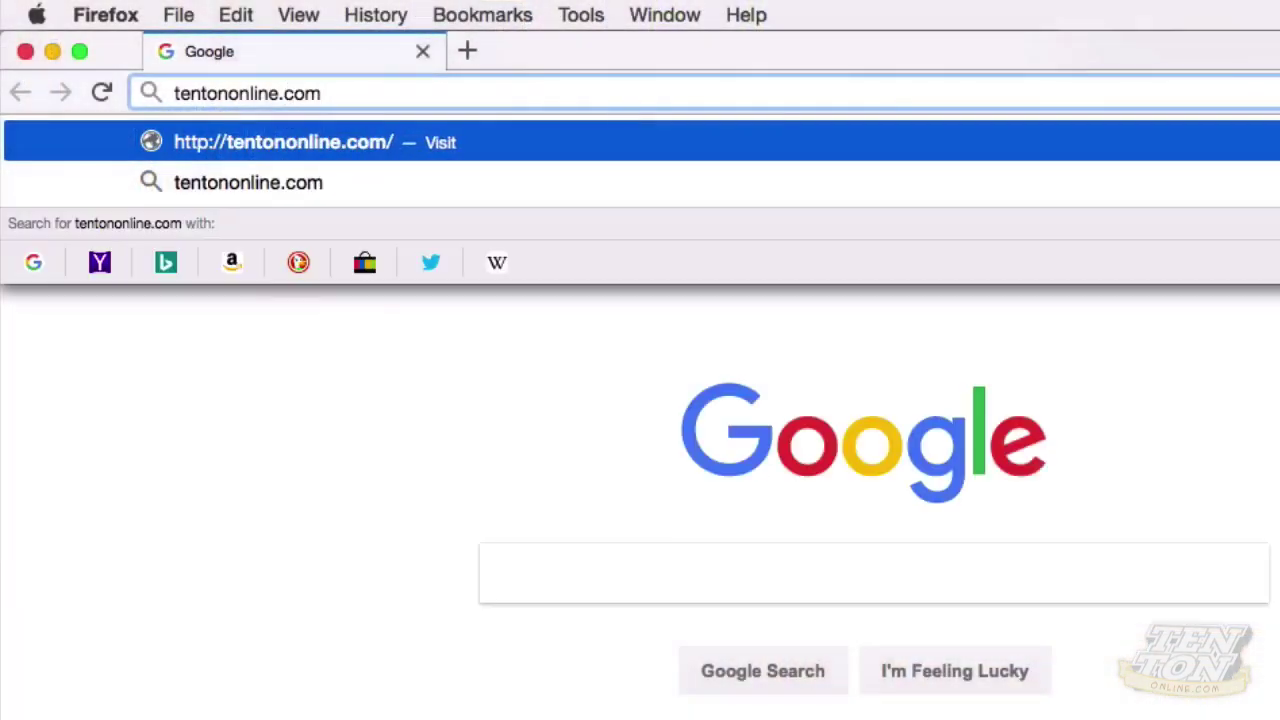
Step: Load tentononline.com and scroll down its free web design course page
key(Return)
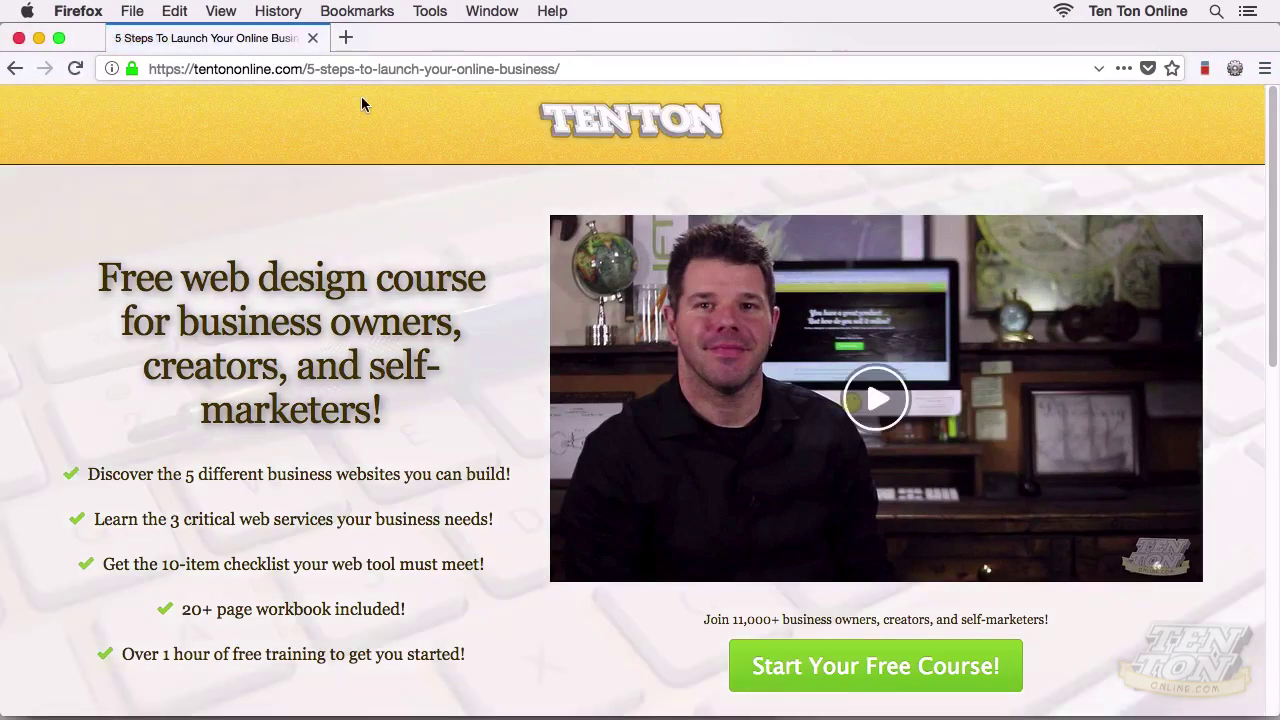
scroll(421, 461, down, 2)
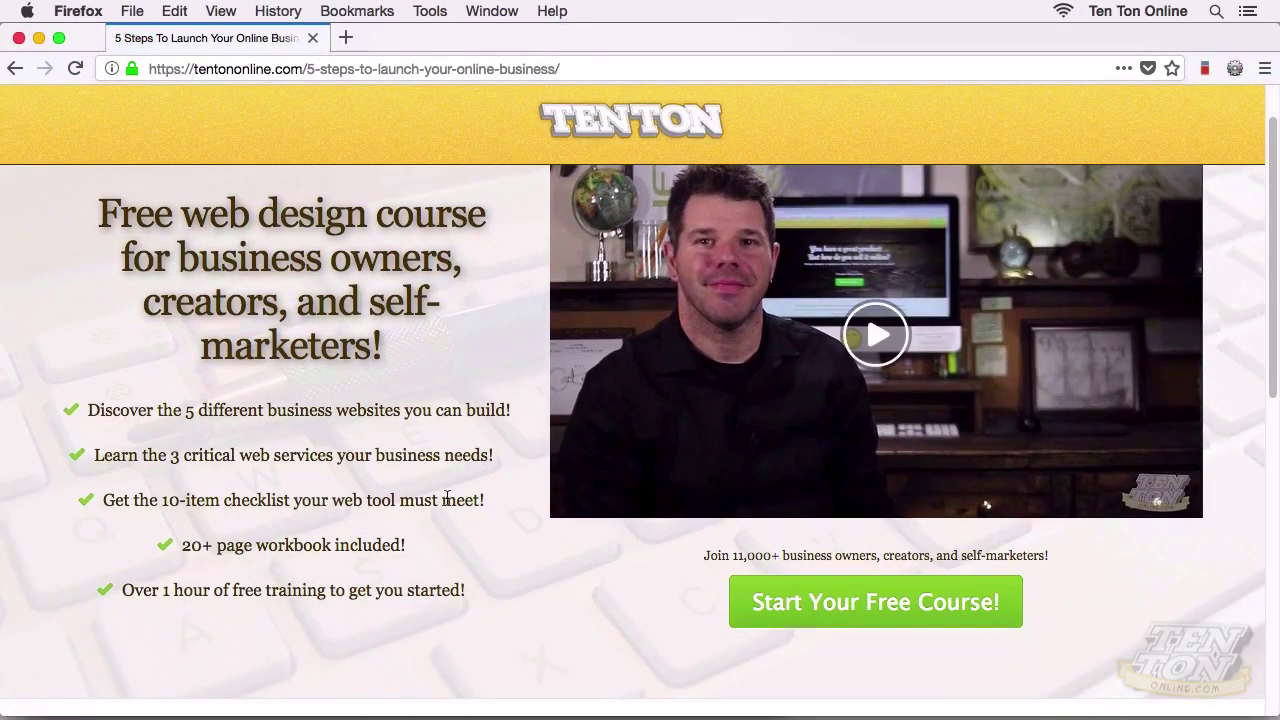